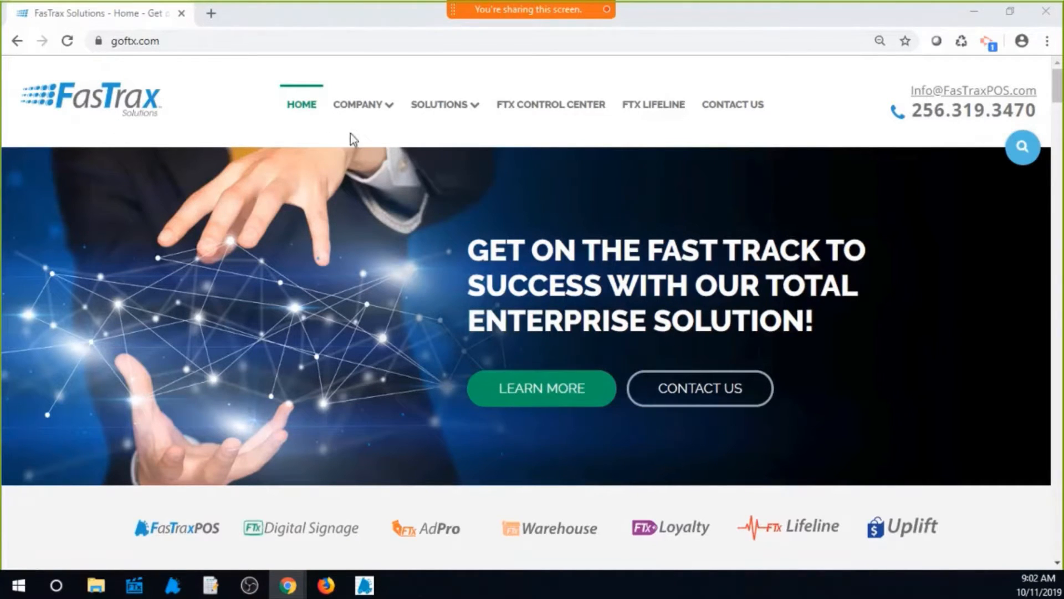
Open the weekly training webinars page from the FTx Lifeline section of the FasTrax website.
left_click(120, 42)
left_click_drag(121, 43, 132, 42)
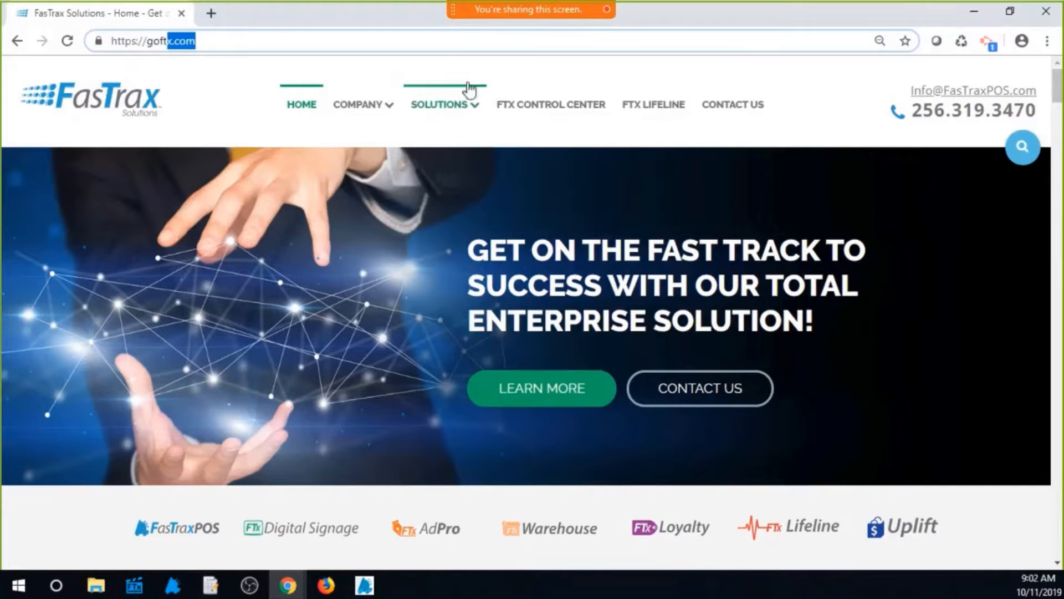
left_click(658, 111)
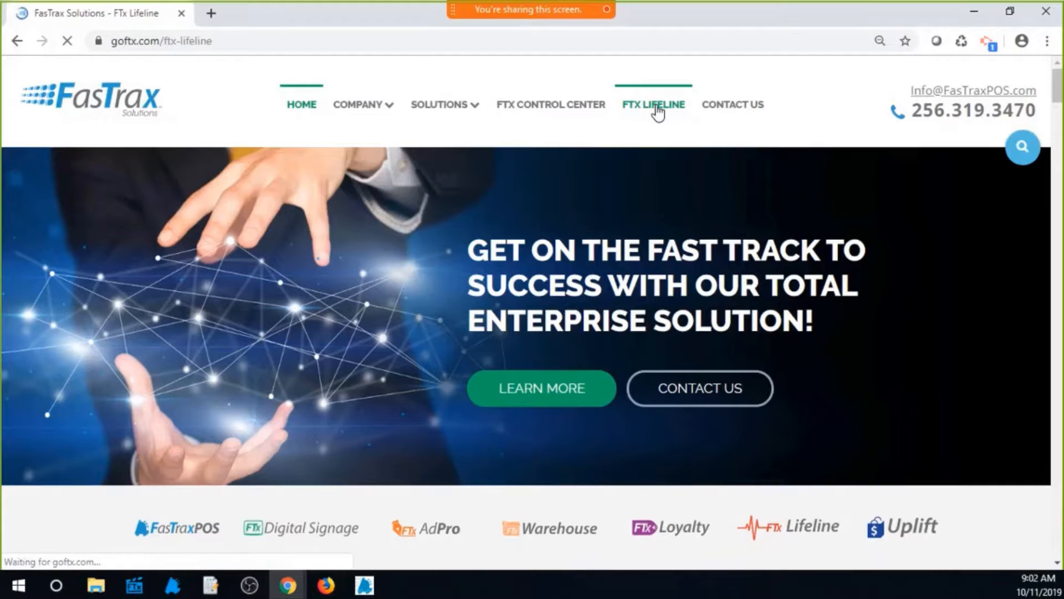
scroll(641, 297, "down", 6)
scroll(638, 299, "down", 20)
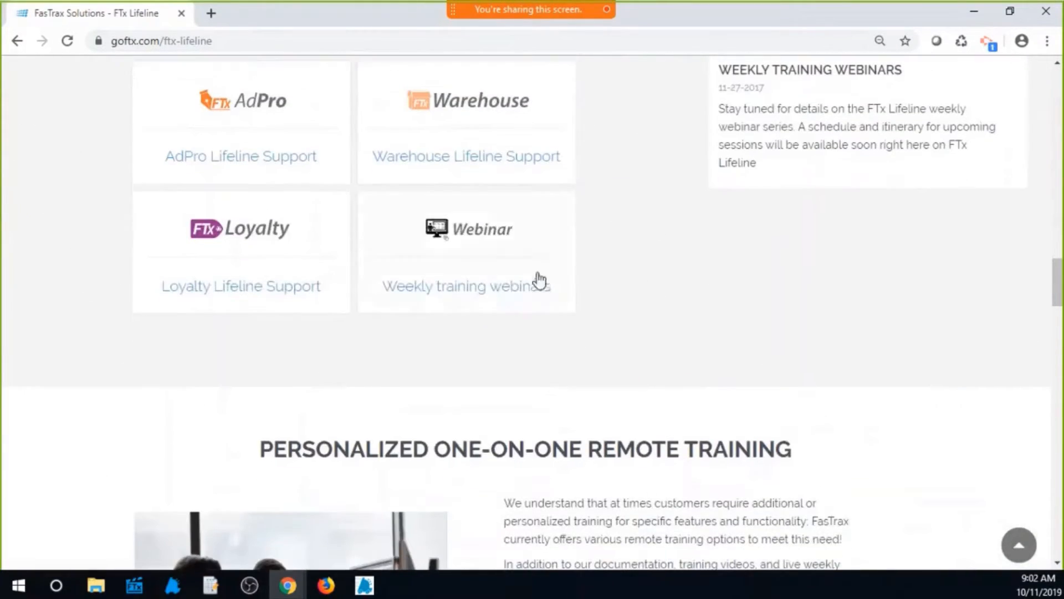
left_click(467, 240)
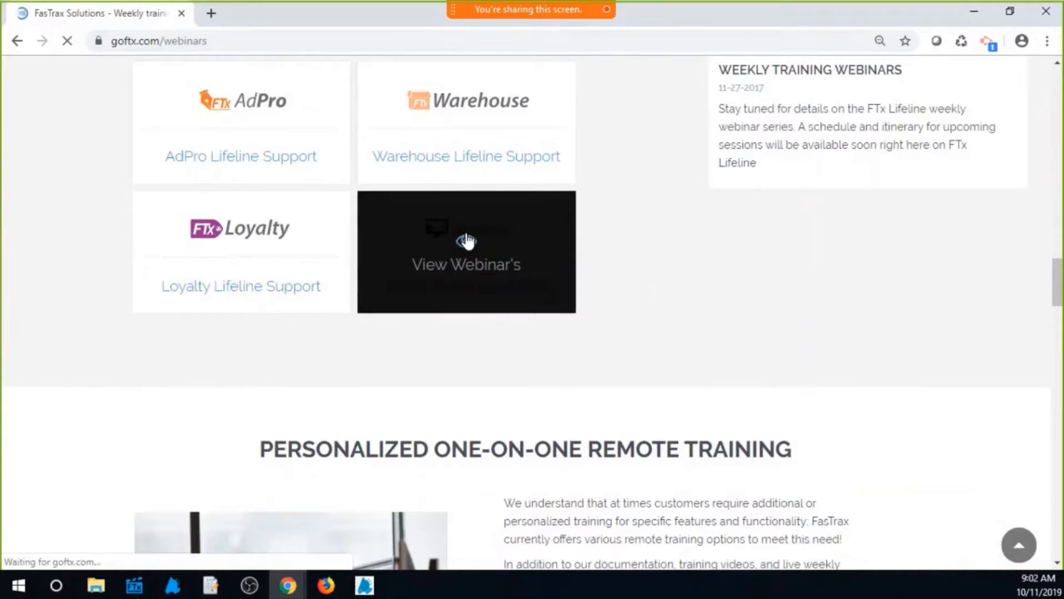
Look through the webinar topics for upcoming sessions open to registration and for past recordings.
scroll(612, 345, "down", 4)
scroll(611, 345, "down", 2)
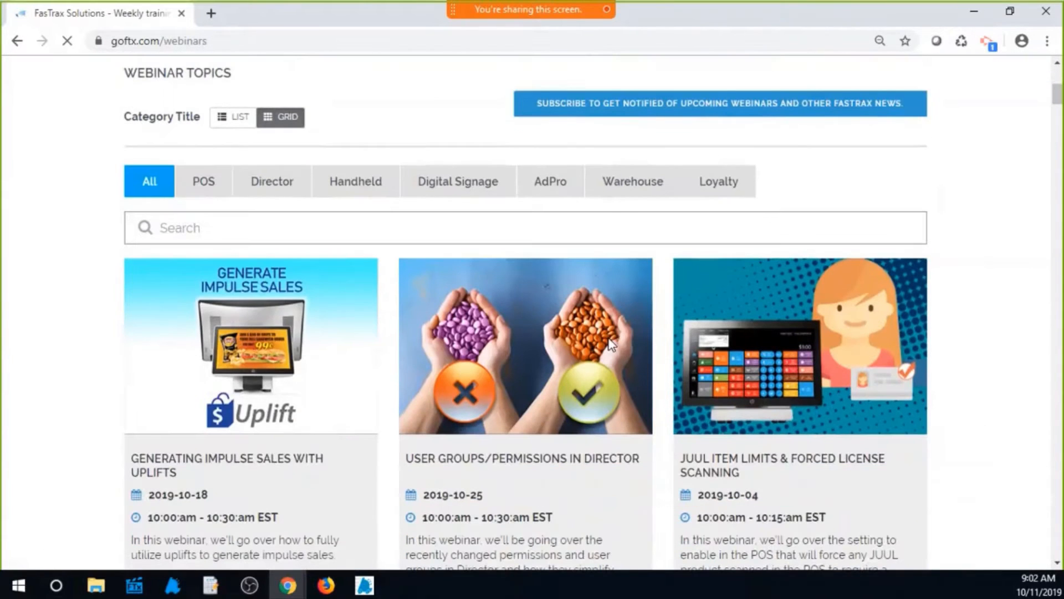
scroll(611, 345, "down", 3)
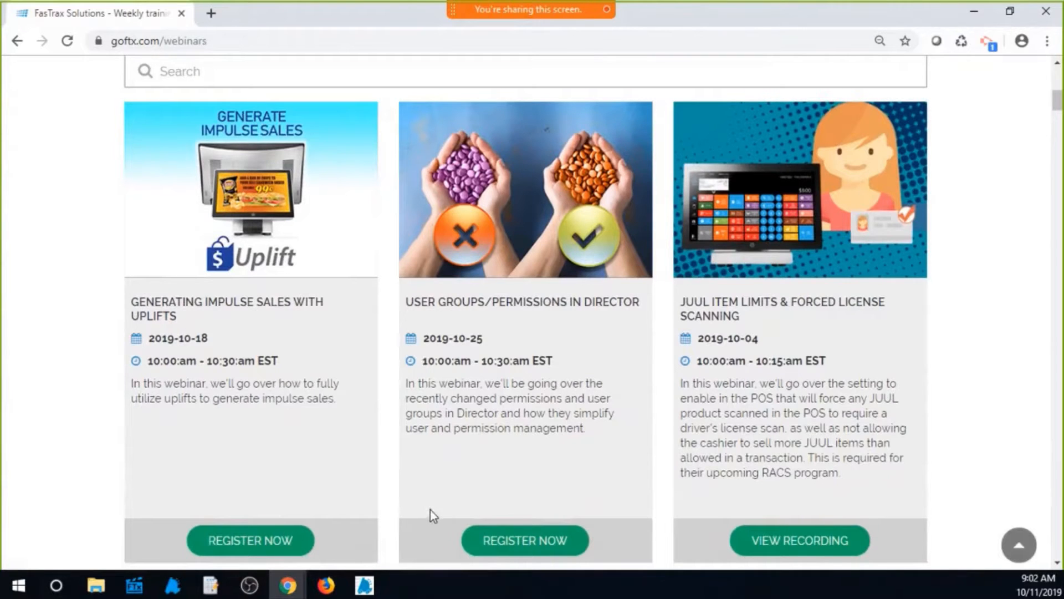
scroll(431, 510, "down", 7)
scroll(431, 509, "down", 5)
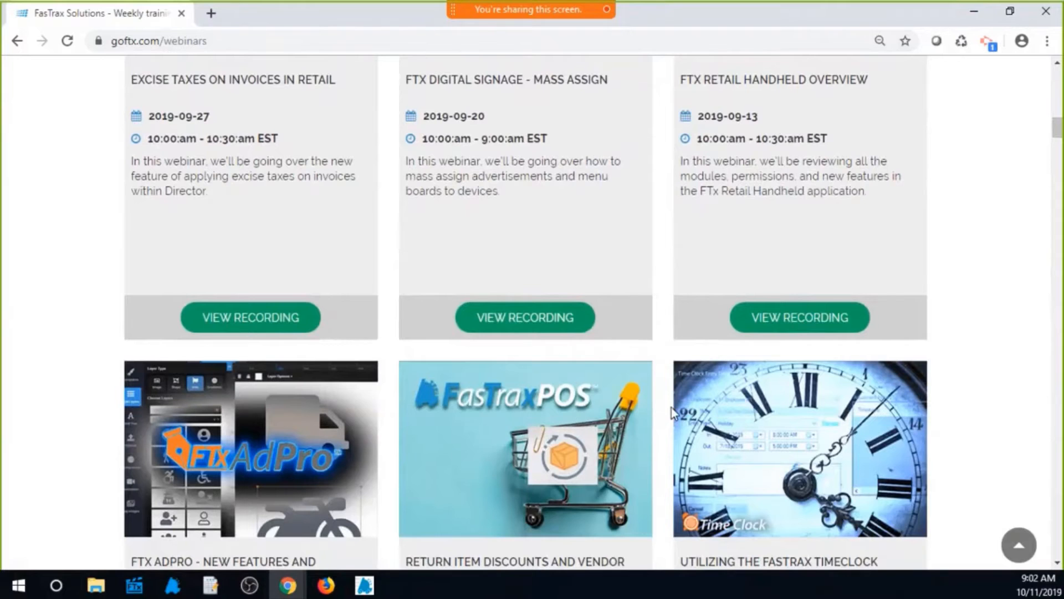
scroll(671, 411, "up", 7)
scroll(671, 407, "up", 11)
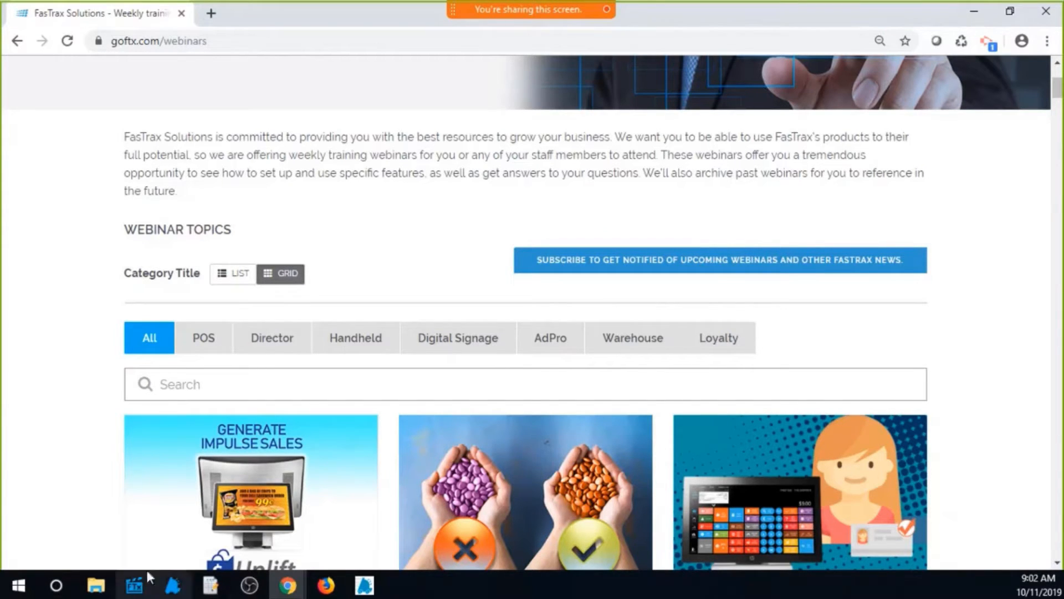
Switch to FasTrax Warehouse and open the pick groups list in the maintenance area.
left_click(211, 584)
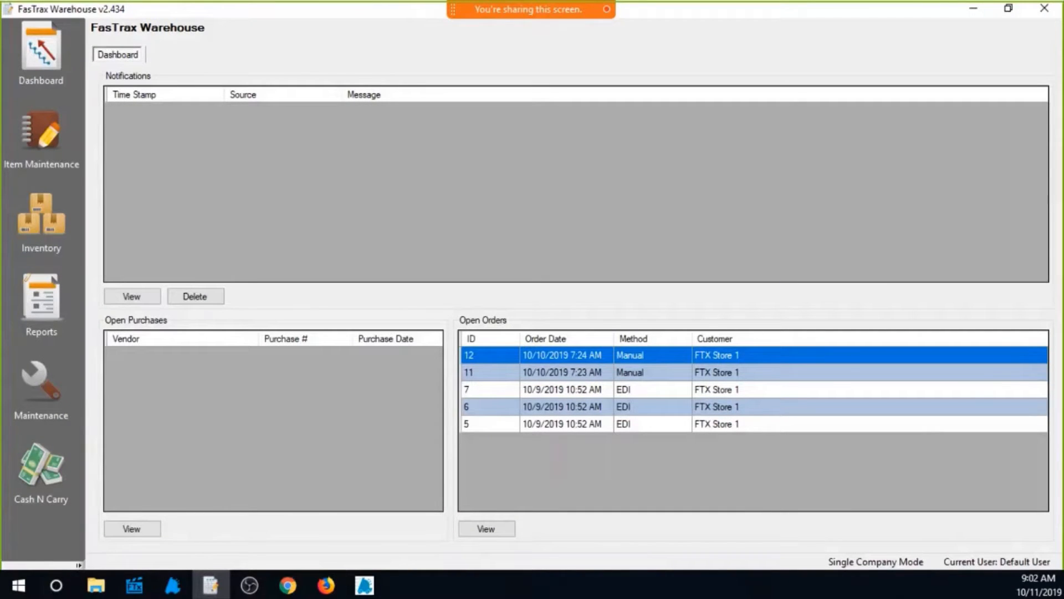
left_click(21, 375)
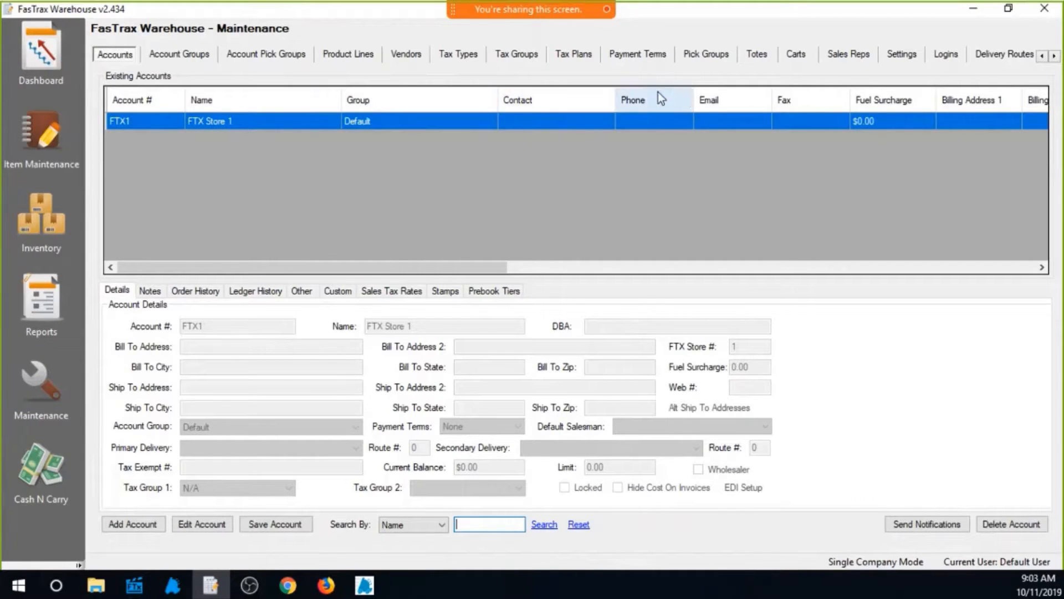
left_click(701, 58)
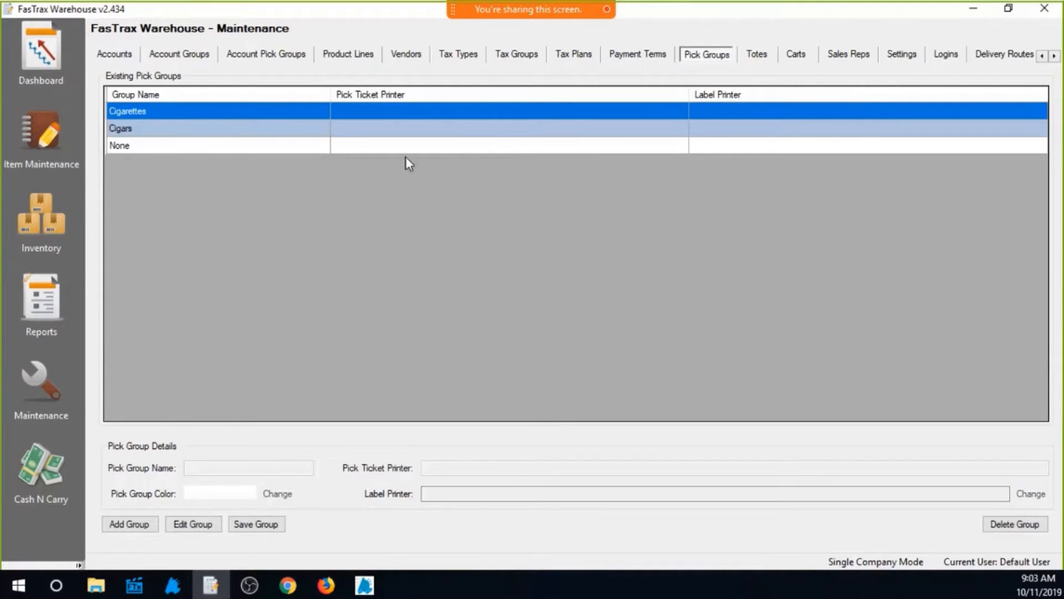
Start a new pick group and name it OTP.
left_click(133, 130)
left_click(131, 113)
left_click(137, 523)
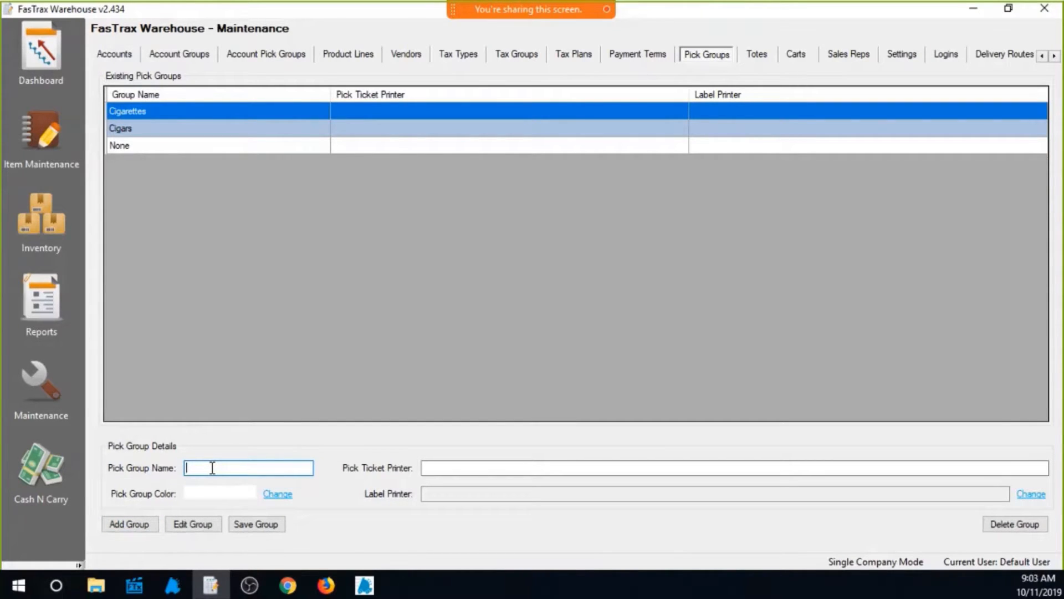
type("OTP")
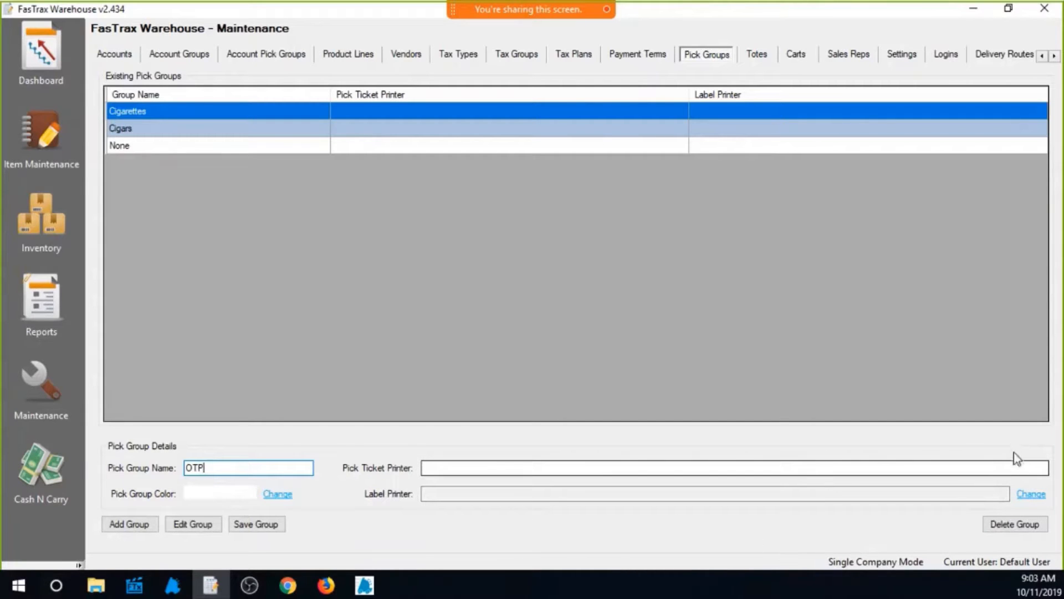
Examine which printers can be chosen as the OTP group's label printer, without assigning one.
left_click(1030, 495)
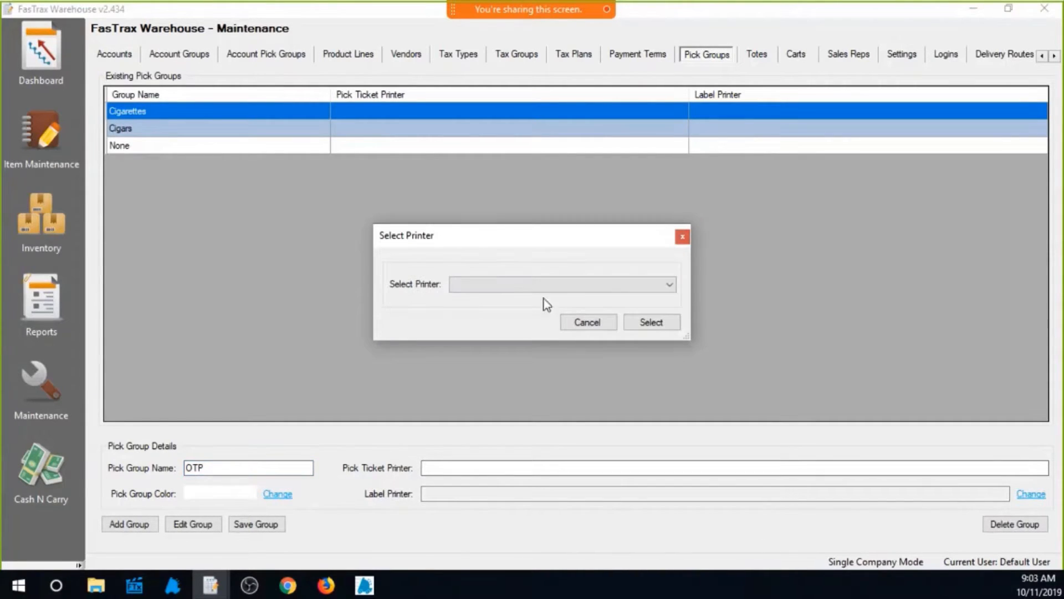
left_click(658, 286)
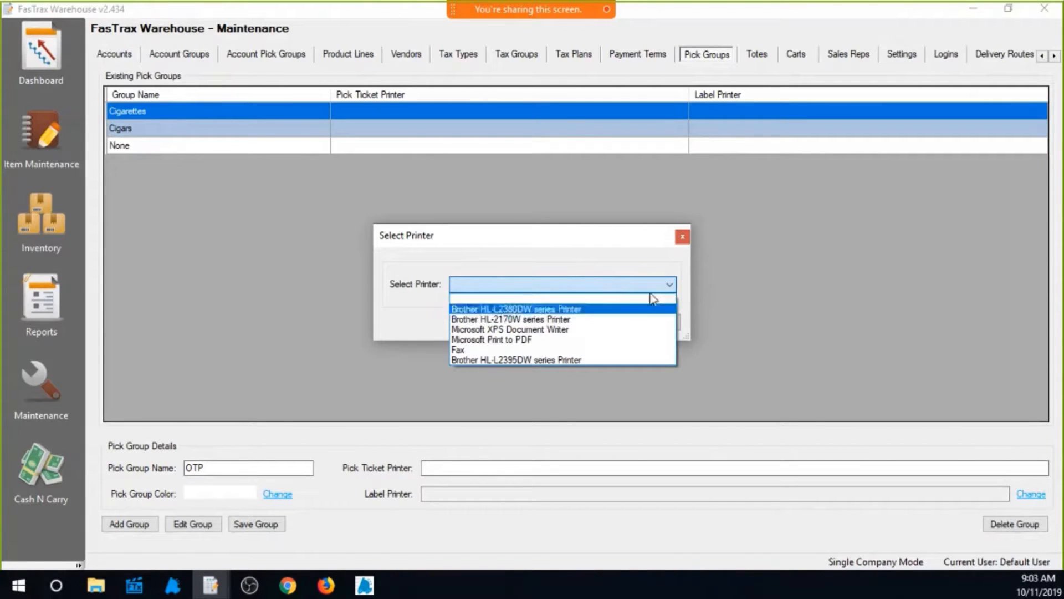
left_click(637, 243)
left_click(586, 327)
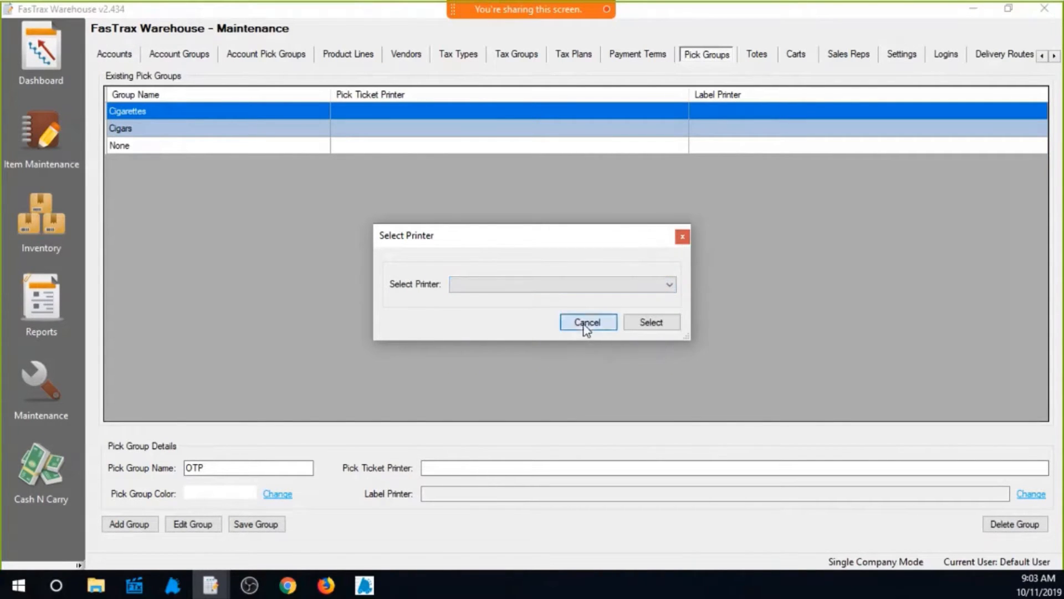
left_click(438, 467)
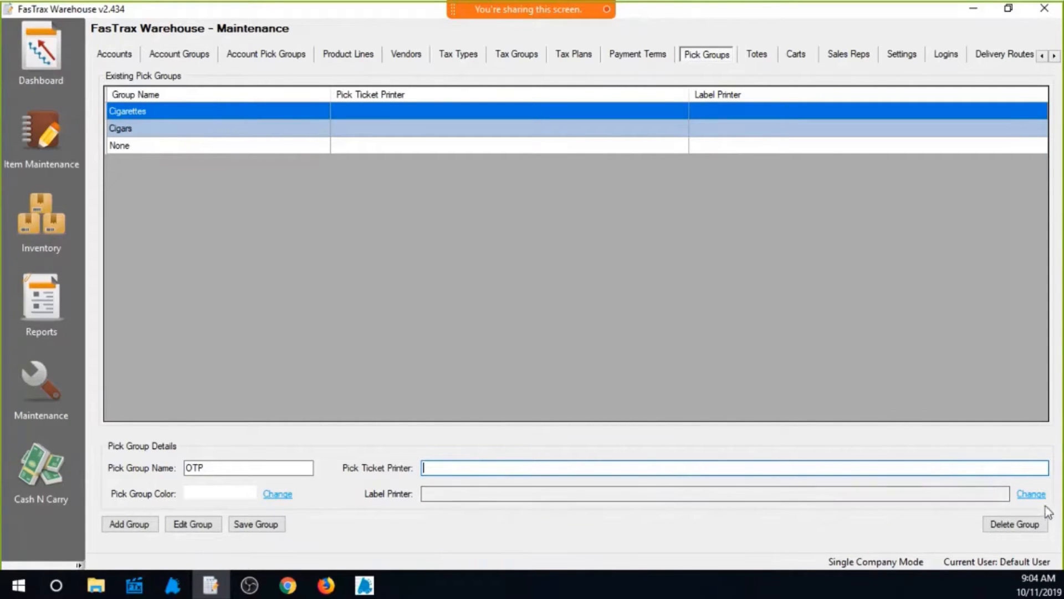
left_click(1033, 494)
left_click(654, 287)
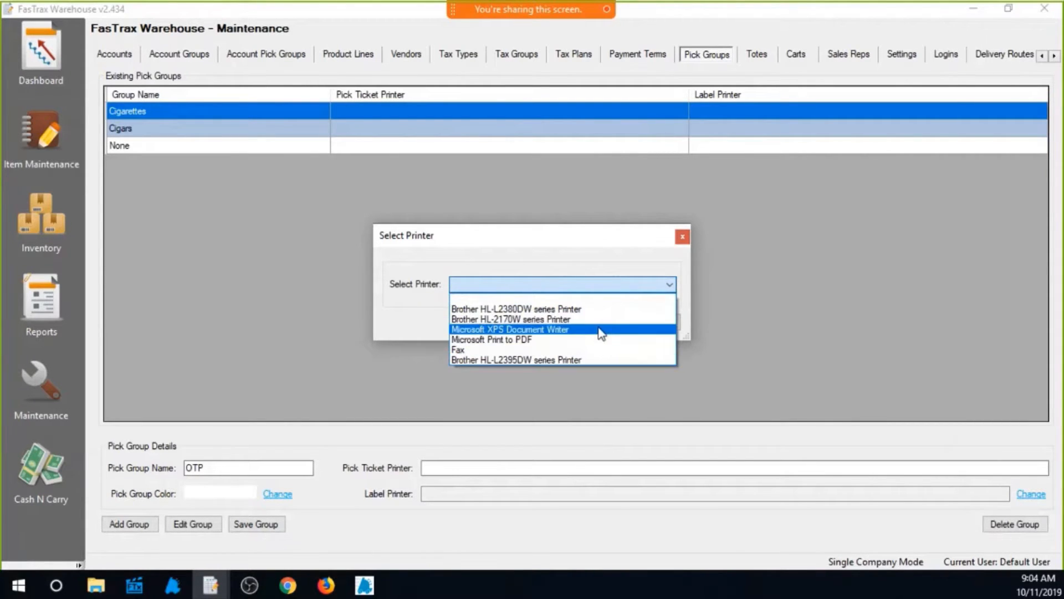
left_click(623, 241)
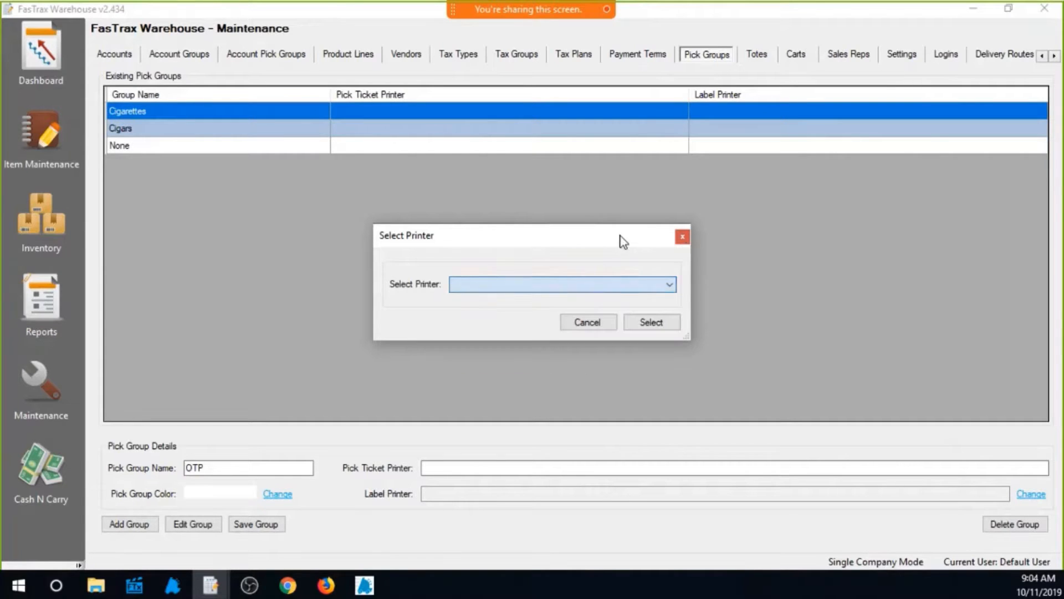
left_click(605, 324)
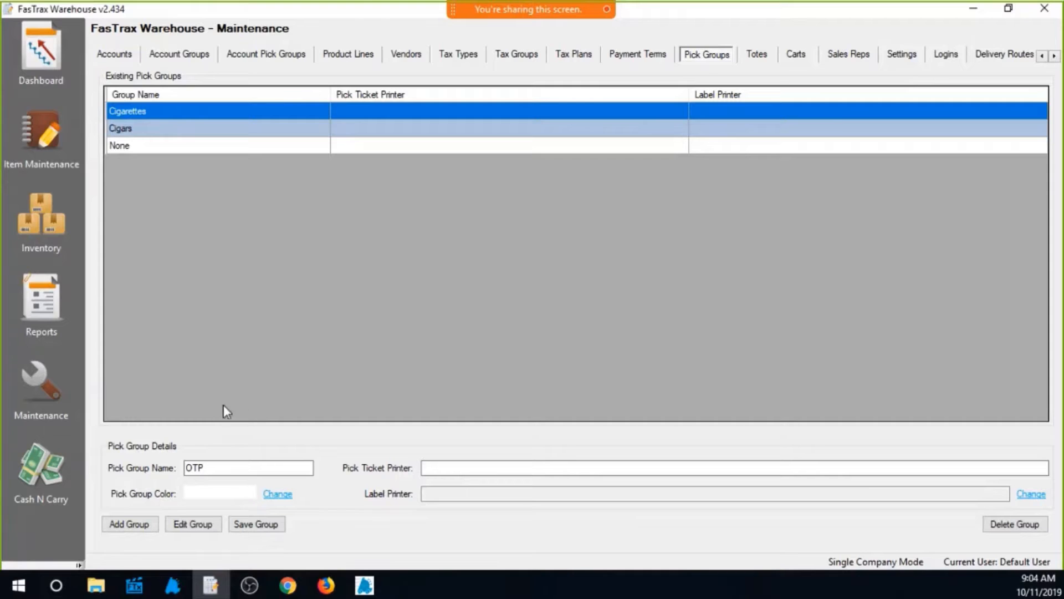
Set the OTP pick group's color to purple (red 128, green 0, blue 255) and save the group.
left_click(285, 496)
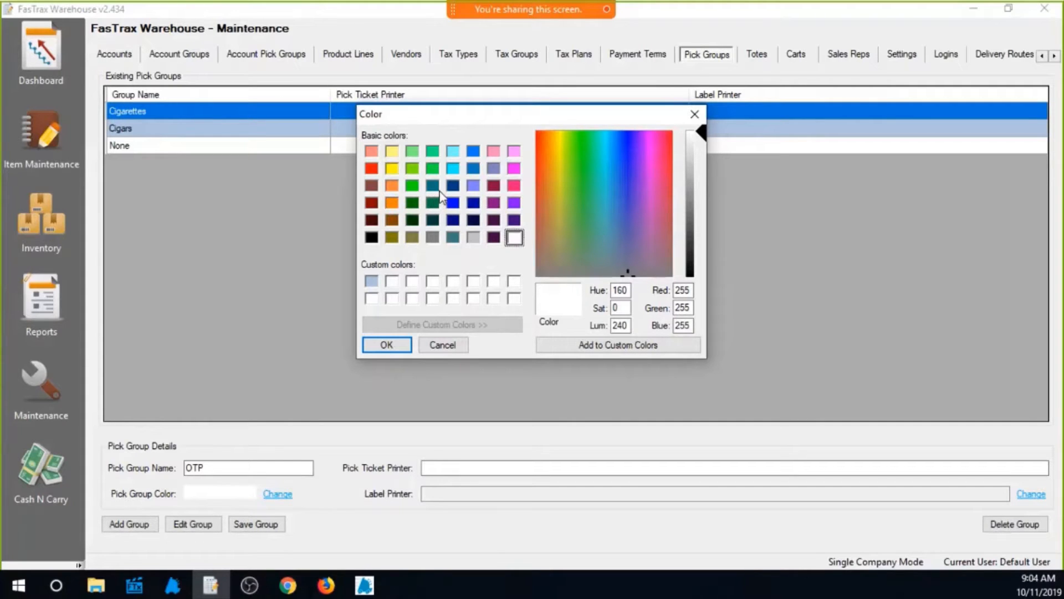
left_click(514, 202)
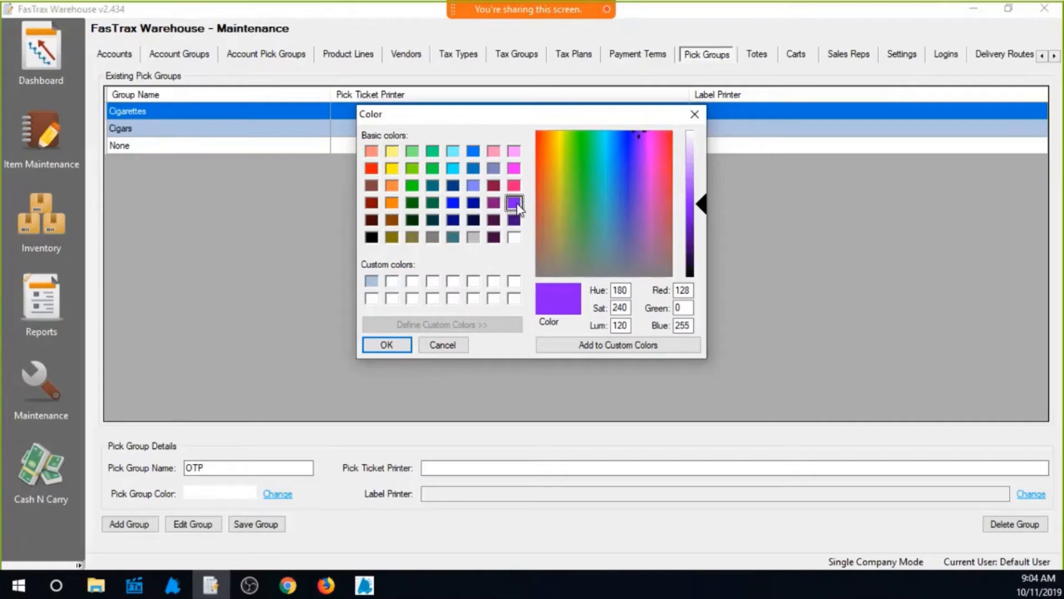
left_click(388, 345)
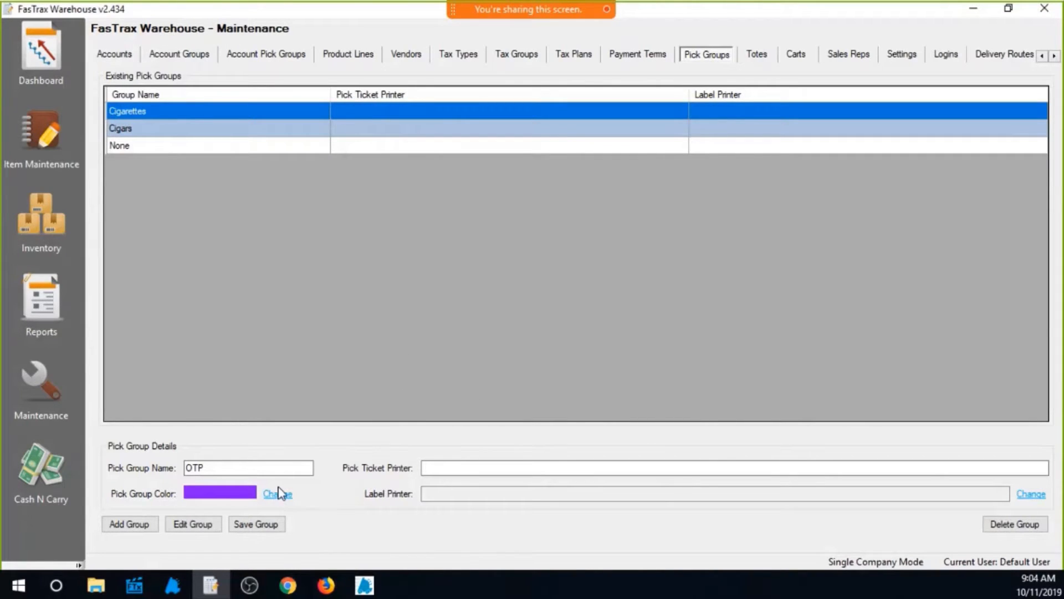
left_click(265, 530)
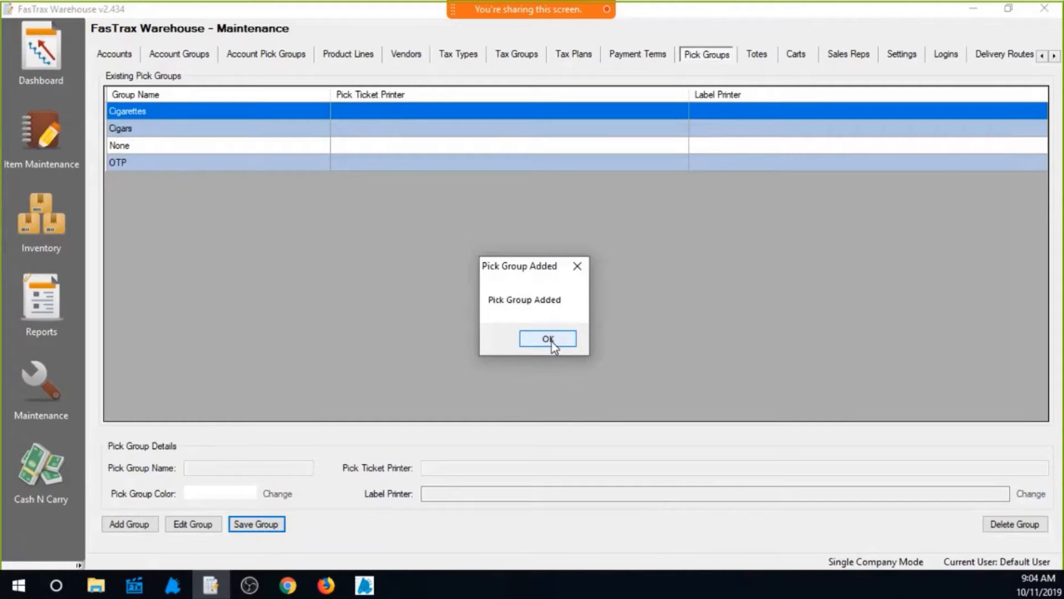
left_click(549, 339)
left_click(151, 168)
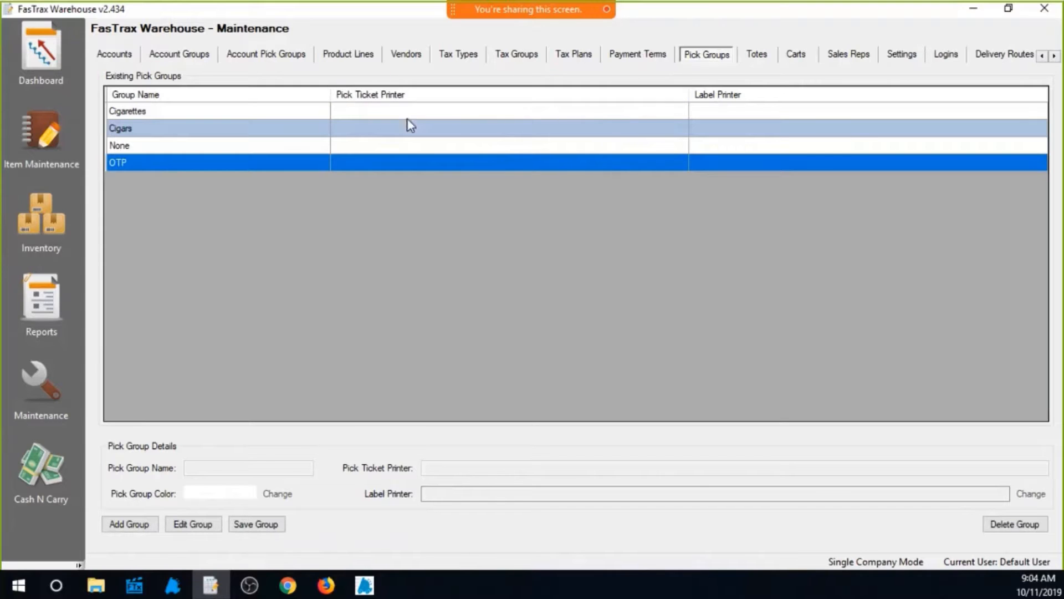
Edit the Cigarettes product line, assign it to the Cigarettes pick group and save the line.
left_click(348, 55)
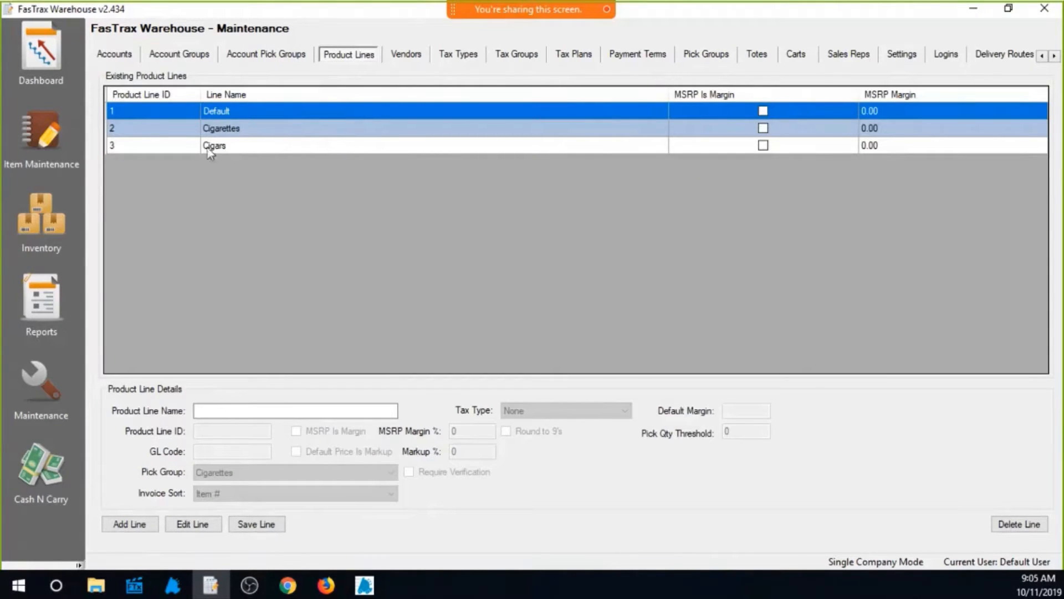
left_click(125, 131)
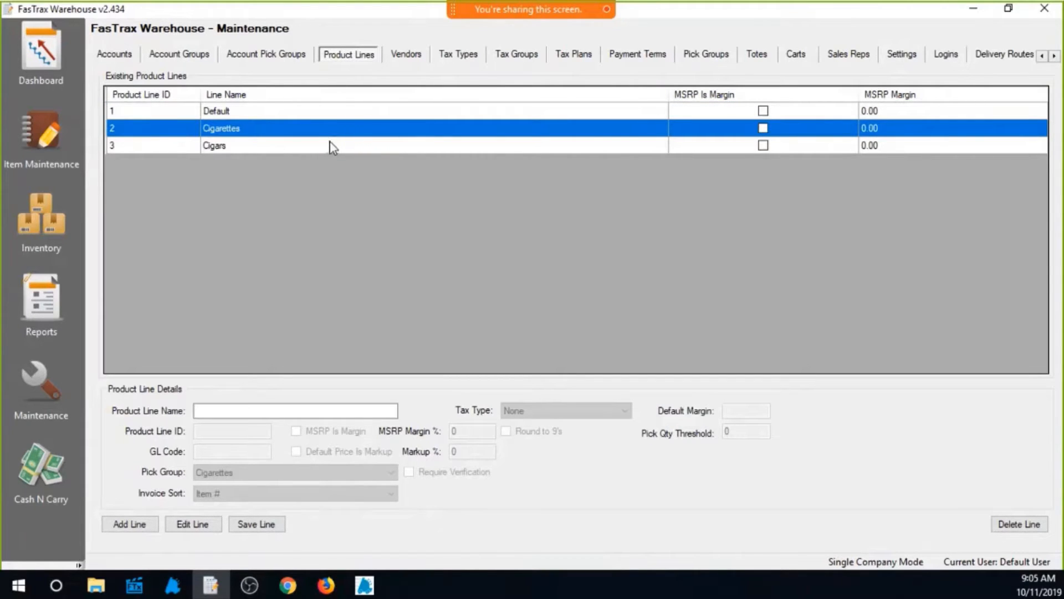
left_click(194, 529)
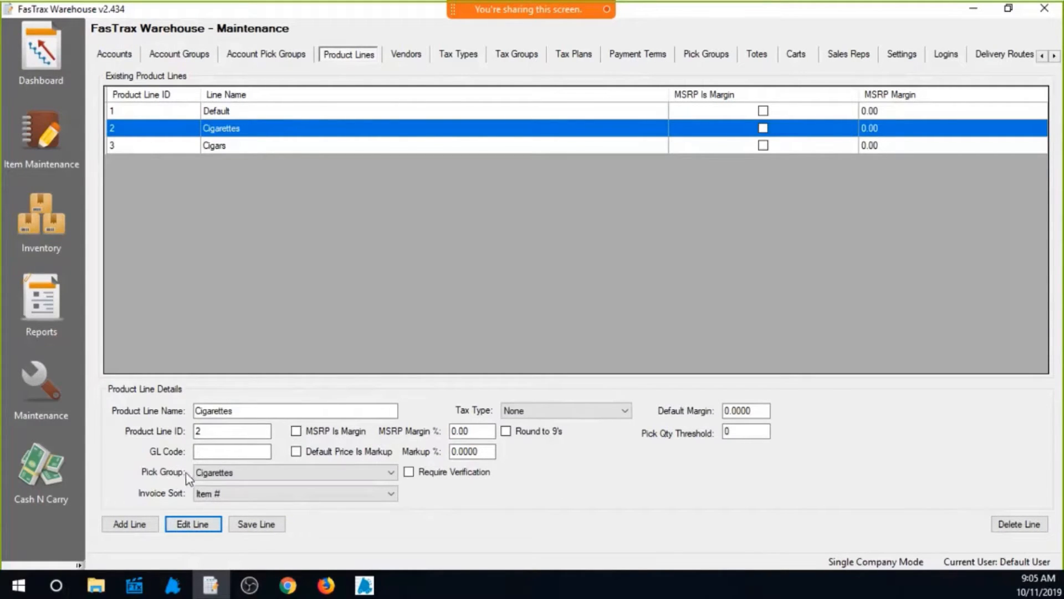
left_click(392, 473)
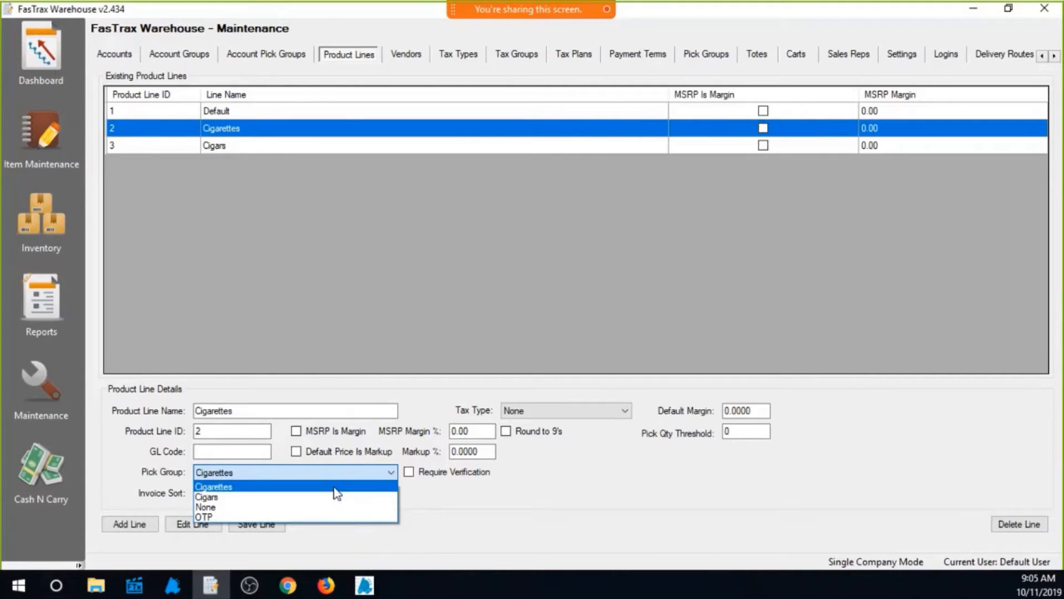
left_click(297, 488)
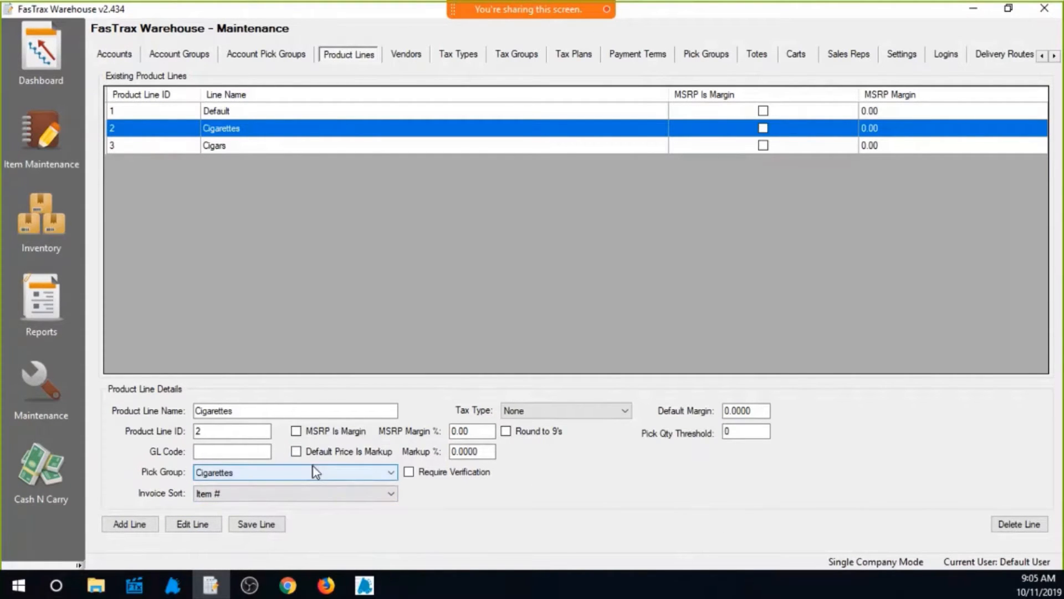
left_click(256, 524)
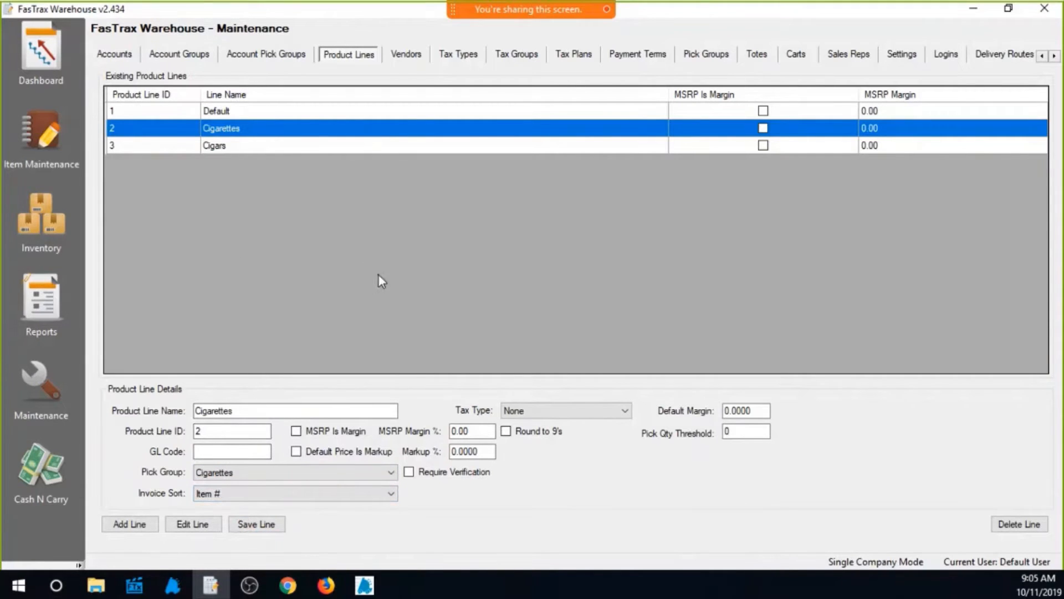
Create a new inventory order for the FTX Store 1 account, keeping the default order options.
left_click(41, 219)
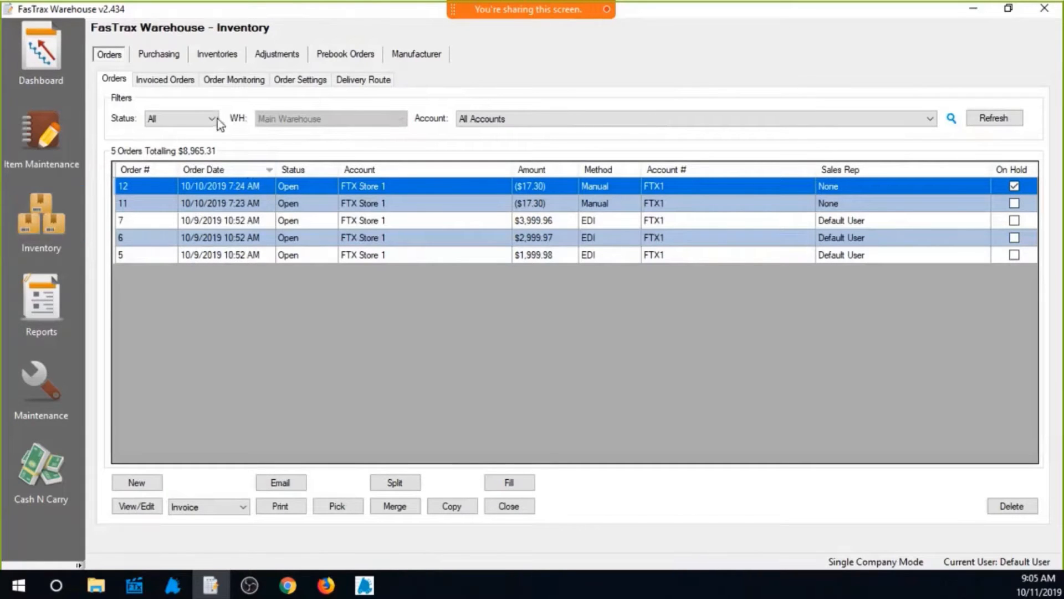
left_click(126, 485)
left_click(655, 247)
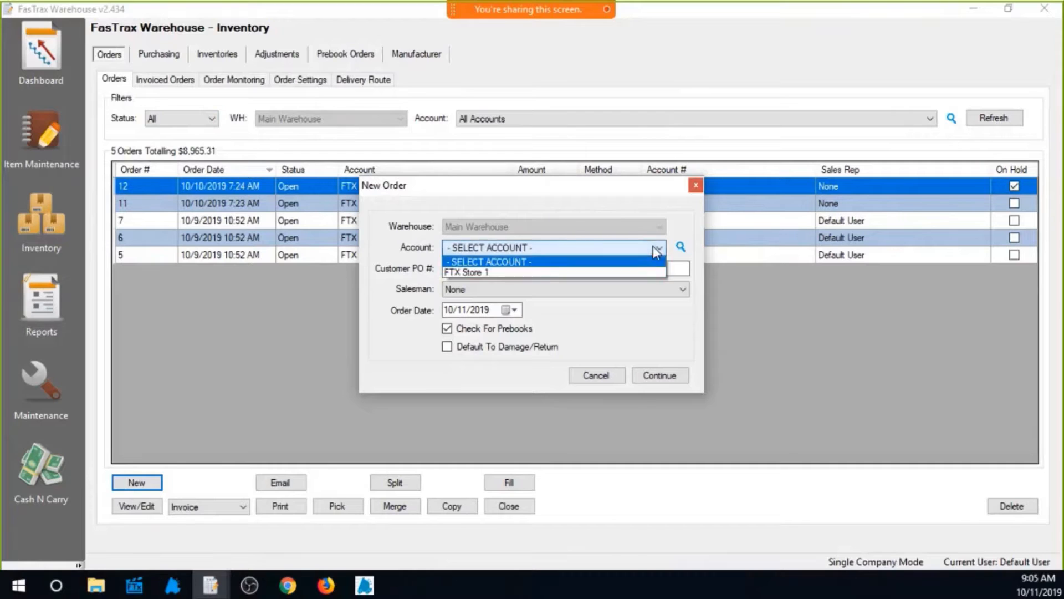
left_click(610, 271)
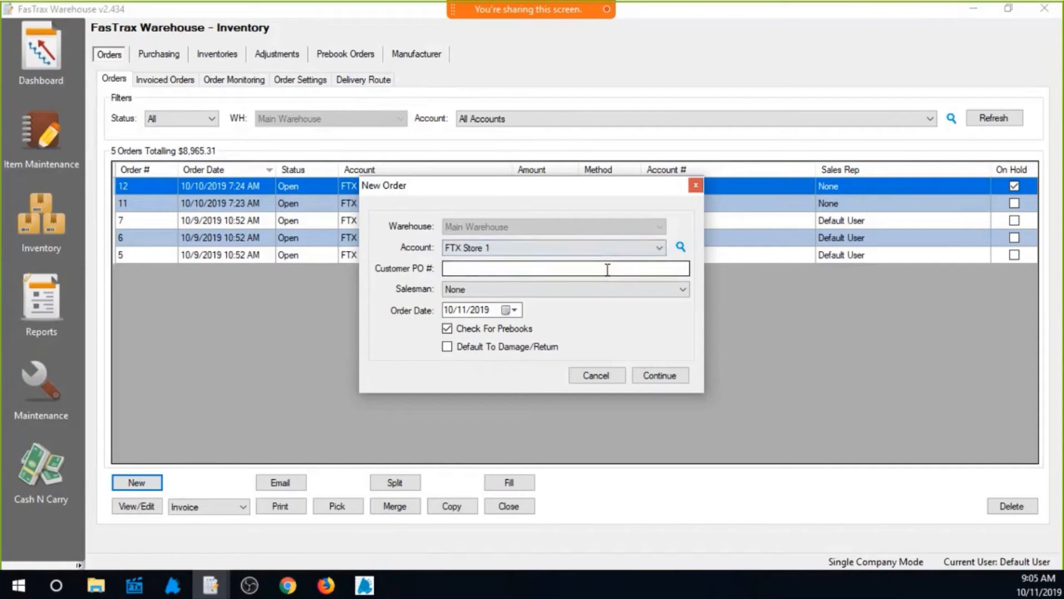
left_click(666, 378)
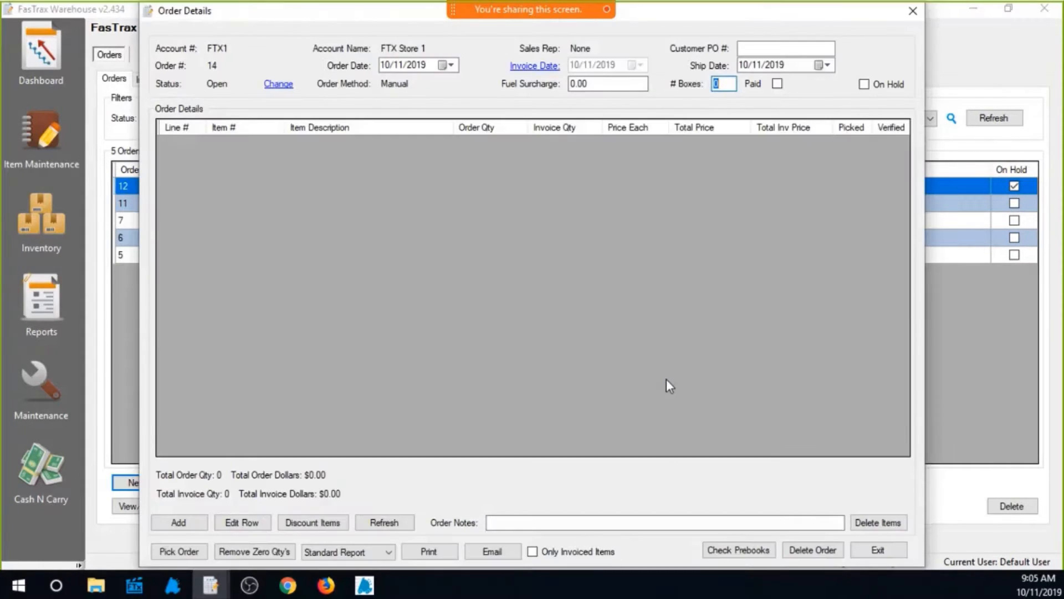
left_click(194, 522)
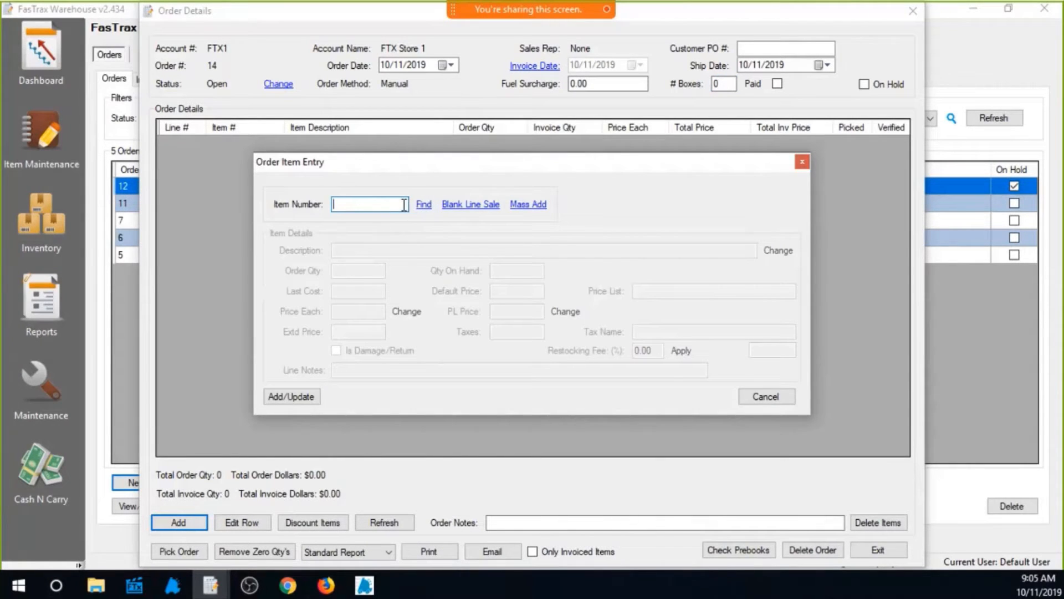
type("012300112130")
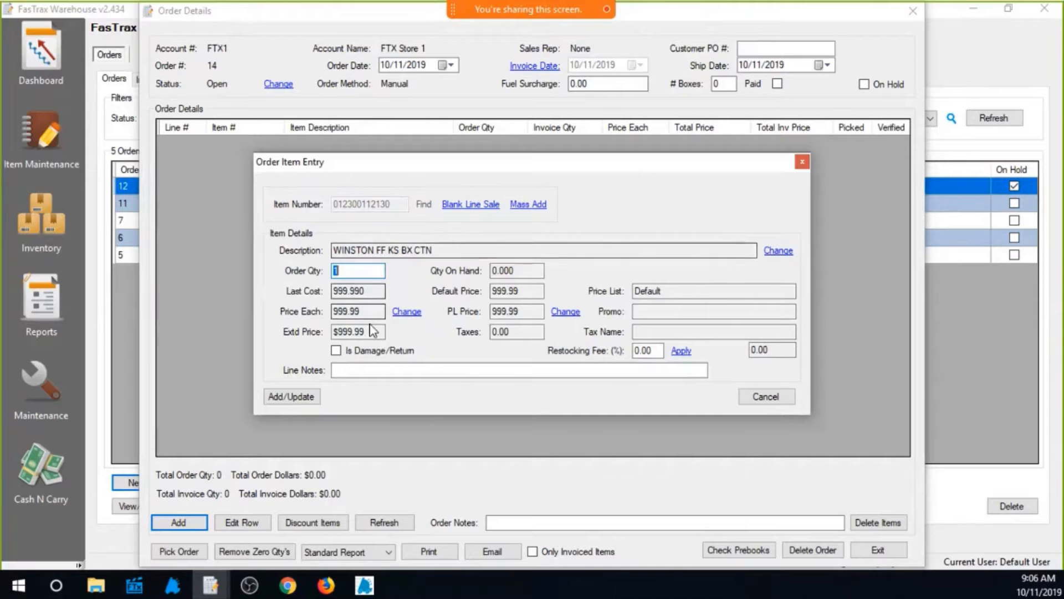
left_click(302, 397)
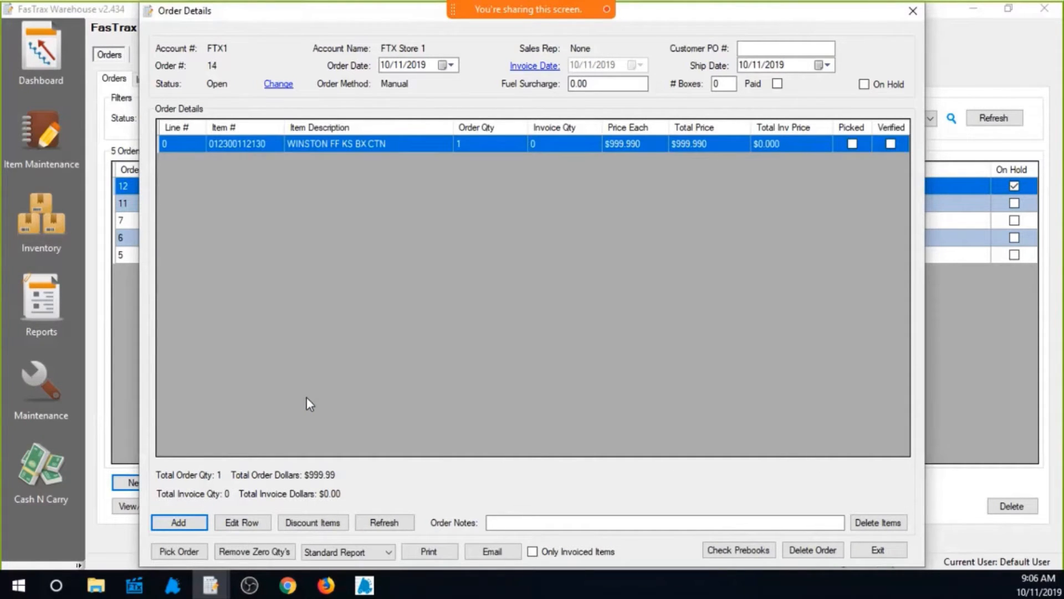
left_click(179, 522)
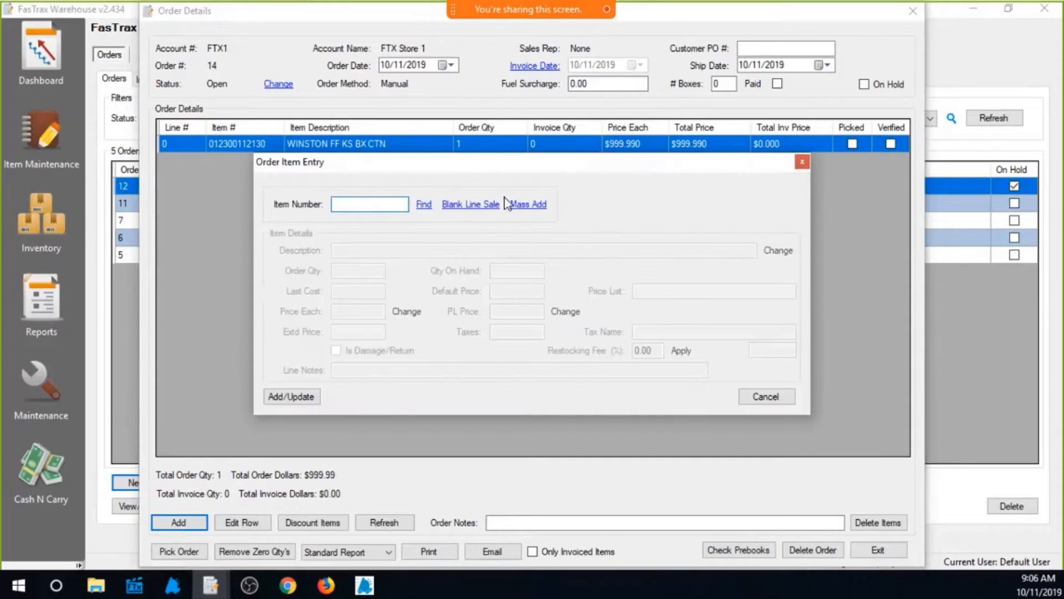
left_click(425, 204)
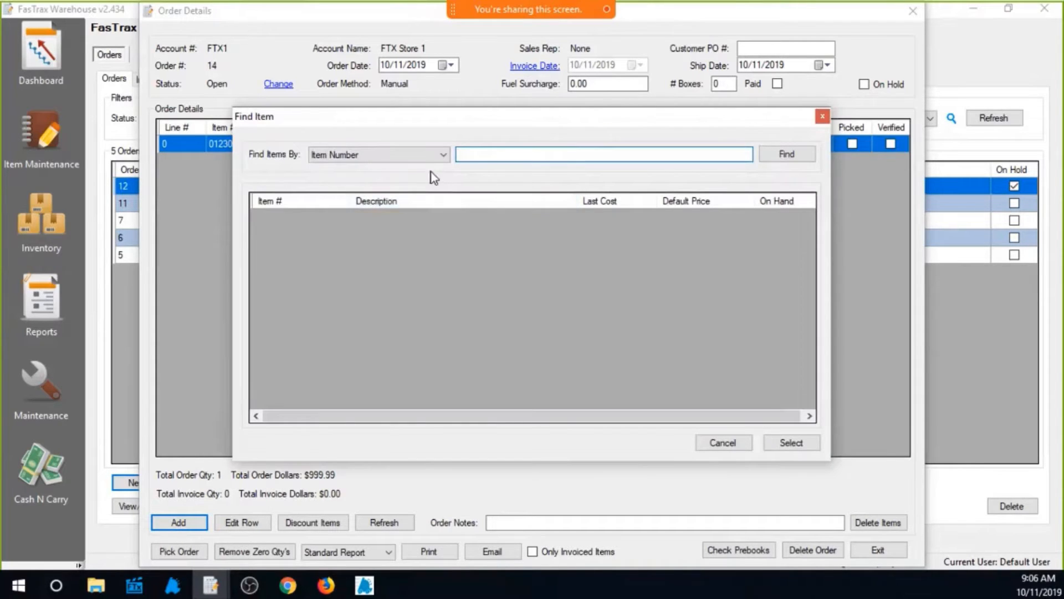
left_click(444, 153)
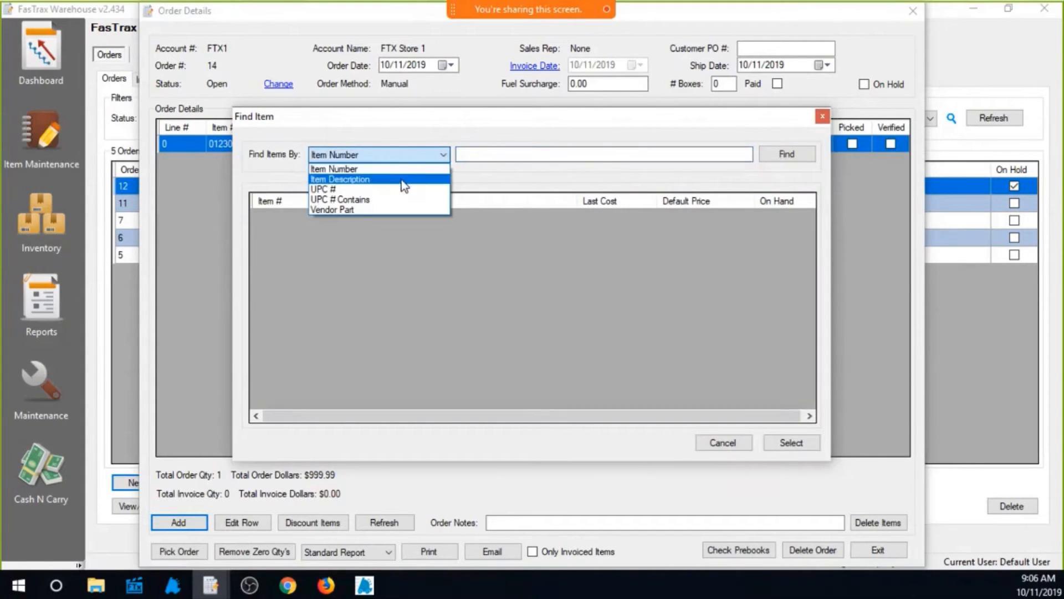
left_click(404, 179)
left_click(485, 157)
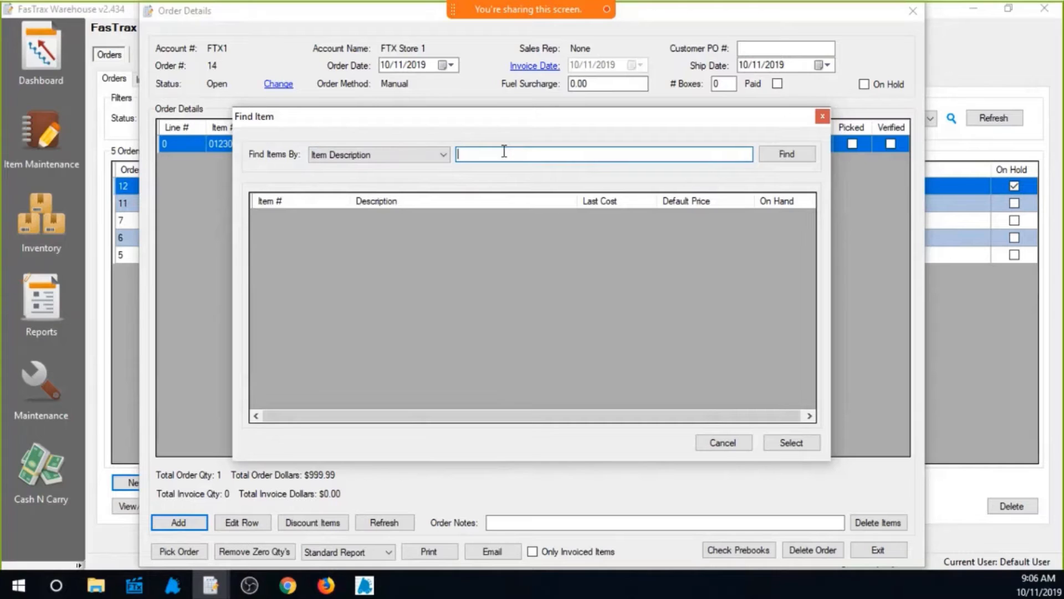
type("acid")
key("Return")
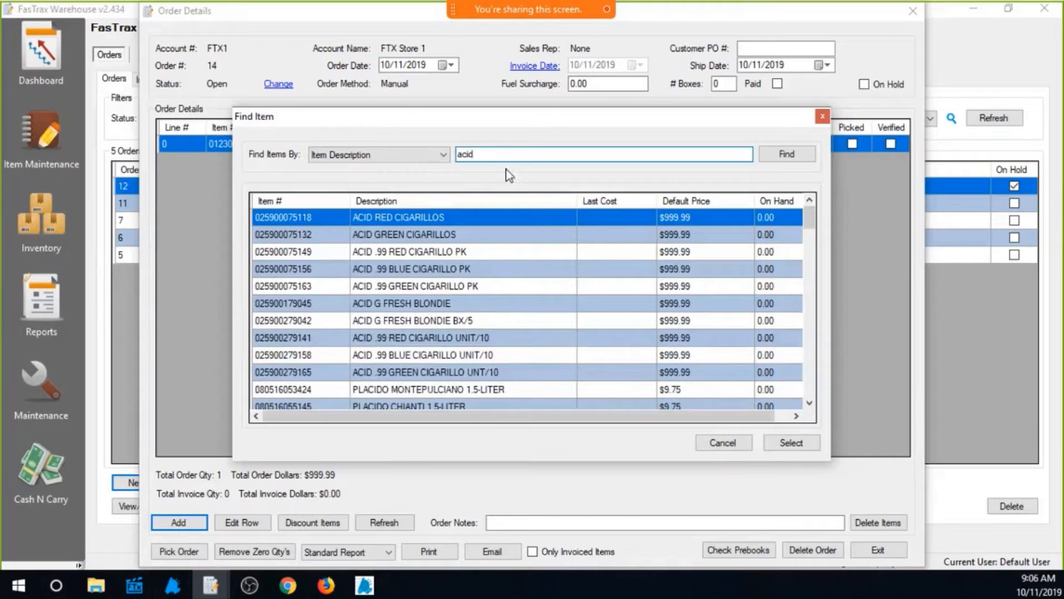
double_click(437, 252)
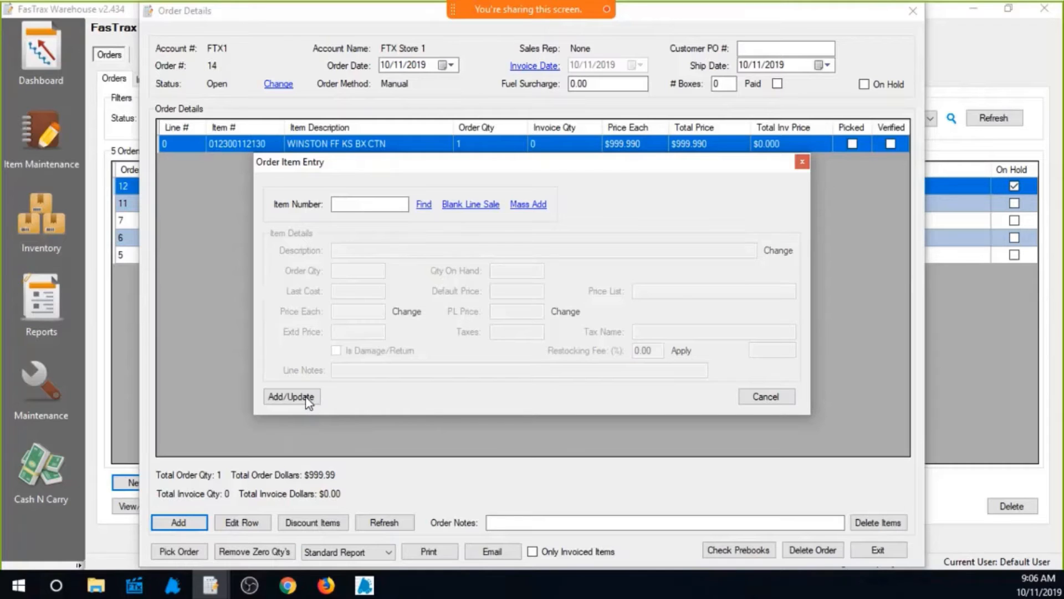
type("025900075149")
key("Return")
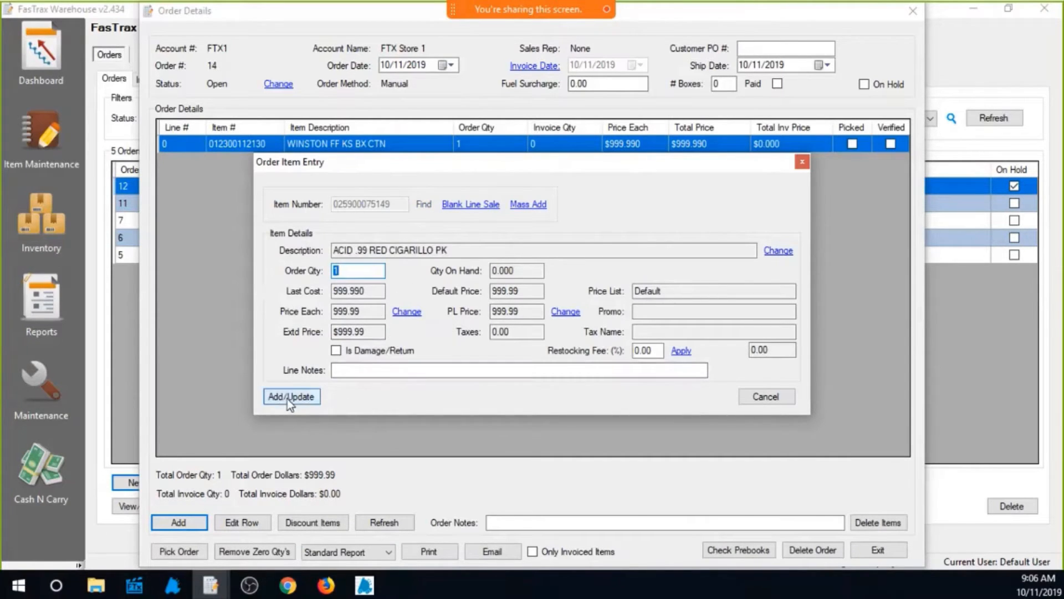
left_click(287, 398)
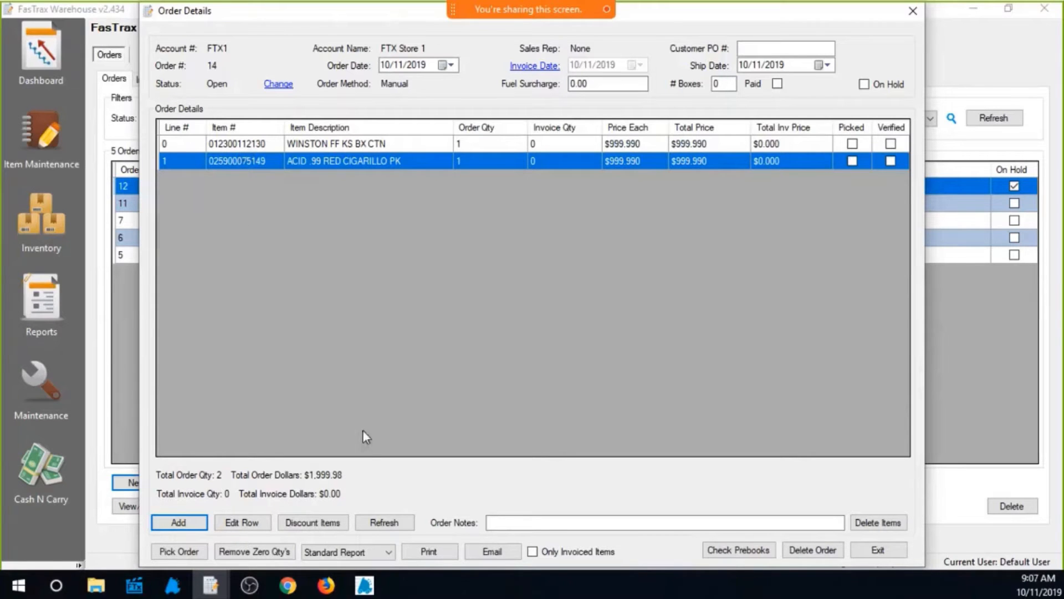
Examine the order's lines in the Pick Order window without picking anything, and close the order.
left_click(185, 552)
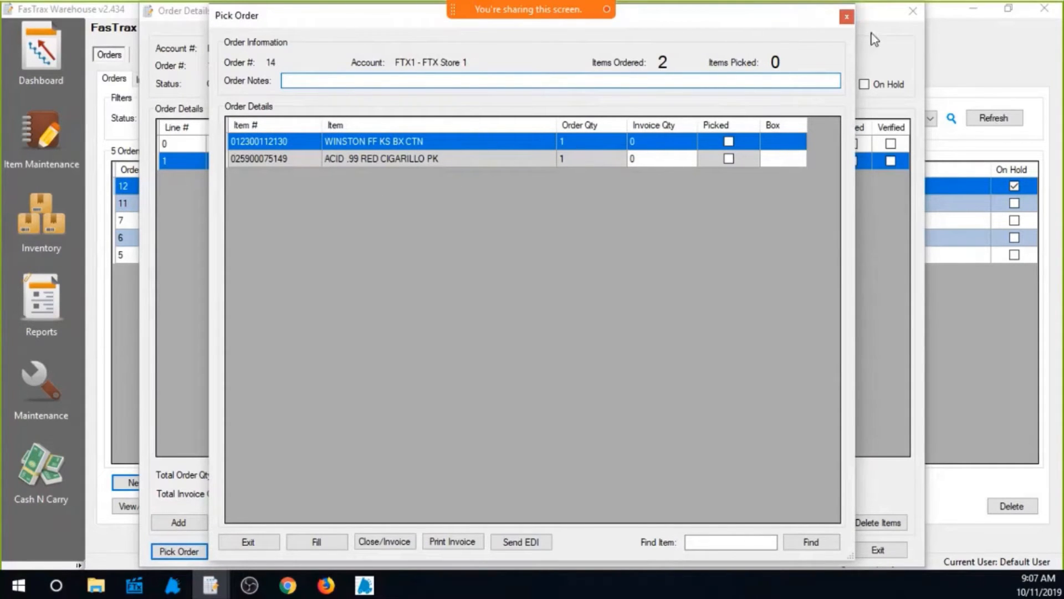
left_click_drag(782, 18, 789, 37)
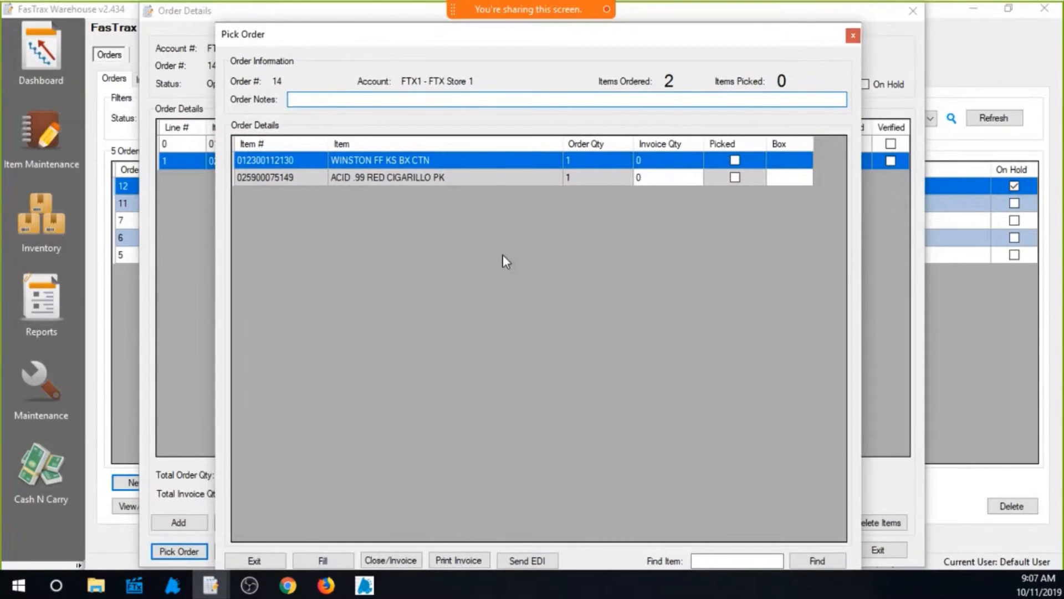
left_click(472, 176)
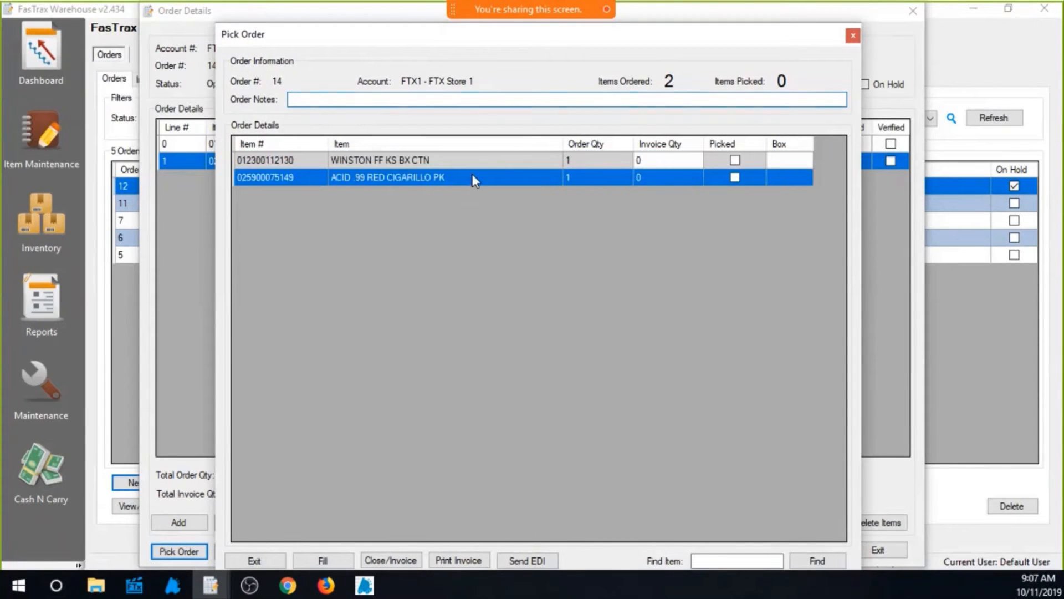
left_click(851, 37)
left_click(592, 348)
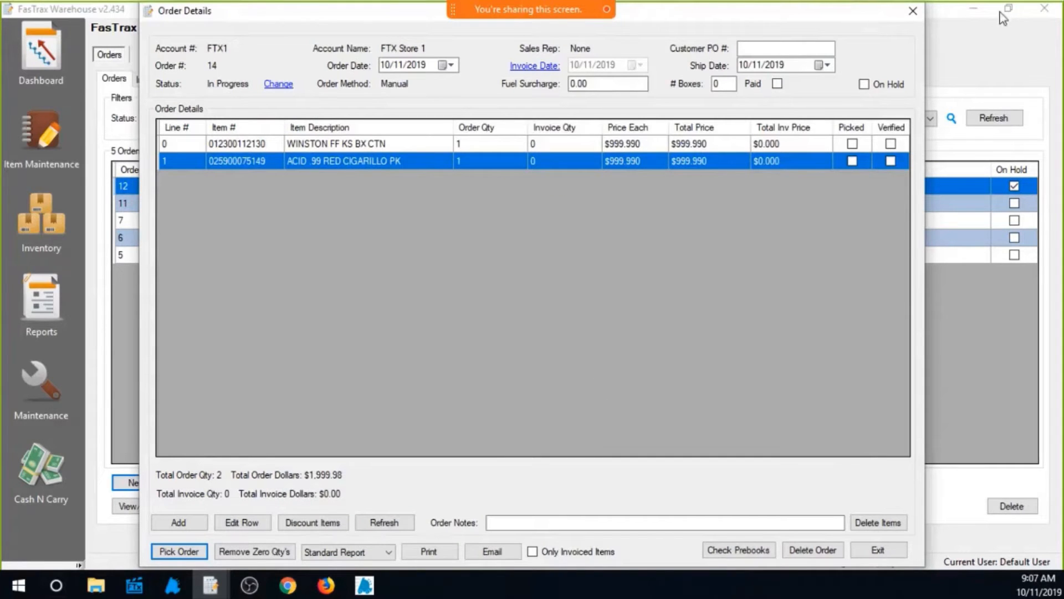
left_click(913, 11)
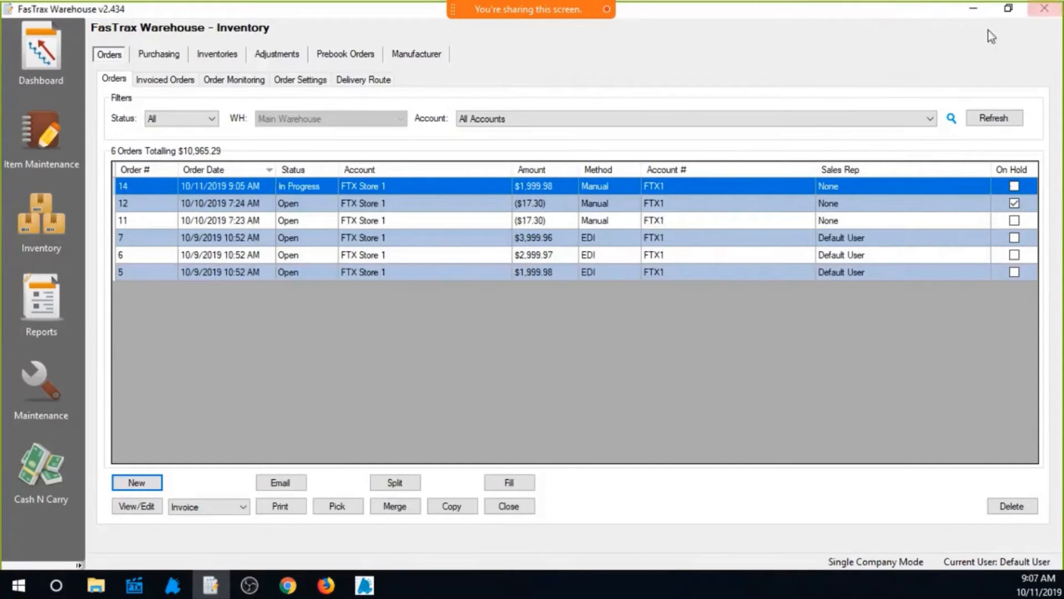
Examine the Order / Invoice settings in Maintenance for the option to split EDI orders by pick groups.
left_click(29, 385)
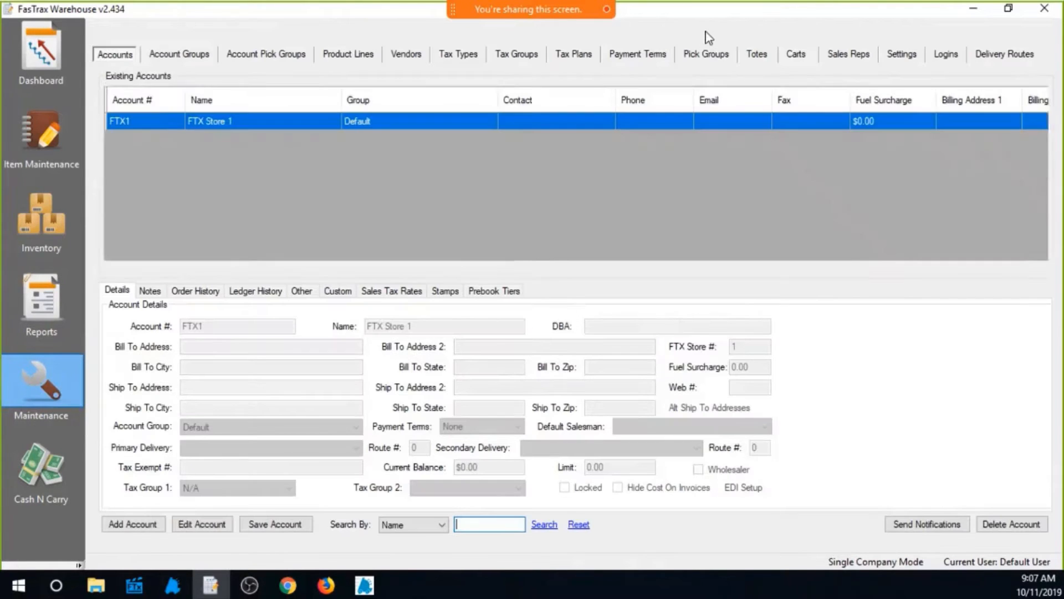
left_click(901, 56)
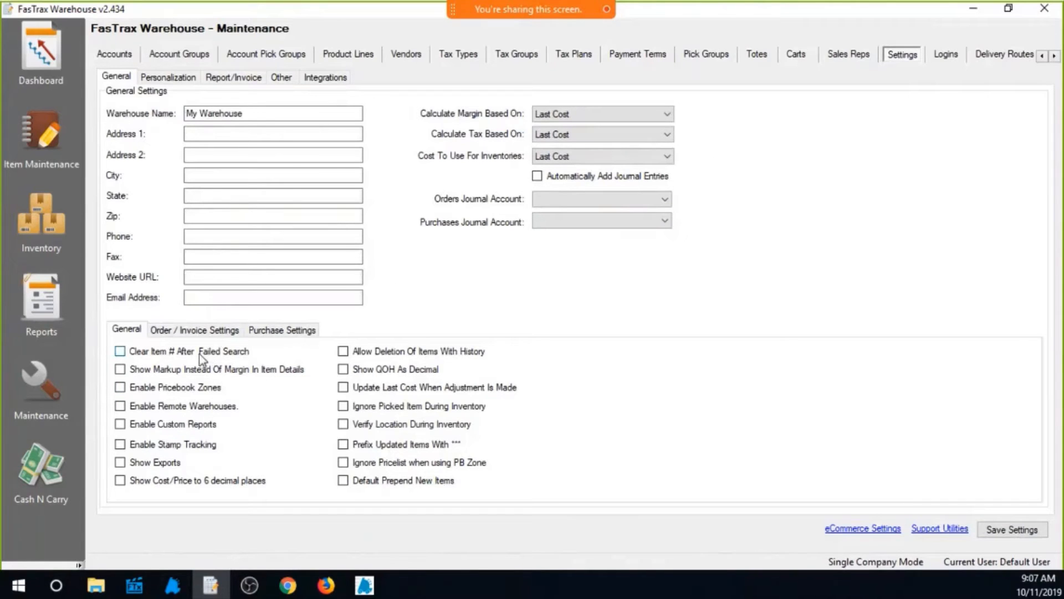
left_click(205, 331)
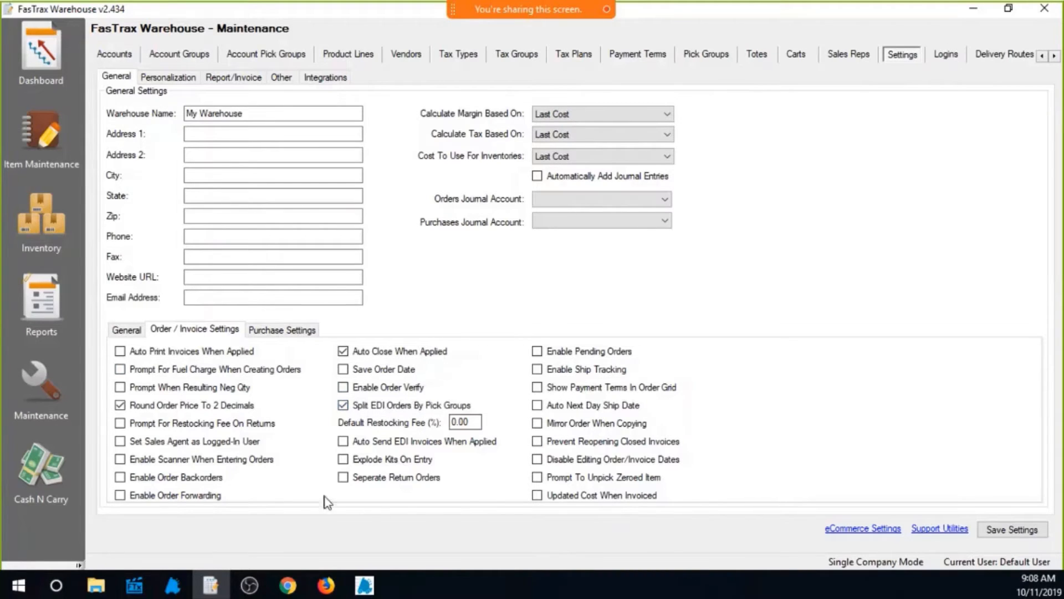
Process the pending EDI order file 1_4_100004.edi from the inventory's order monitoring list.
left_click(56, 220)
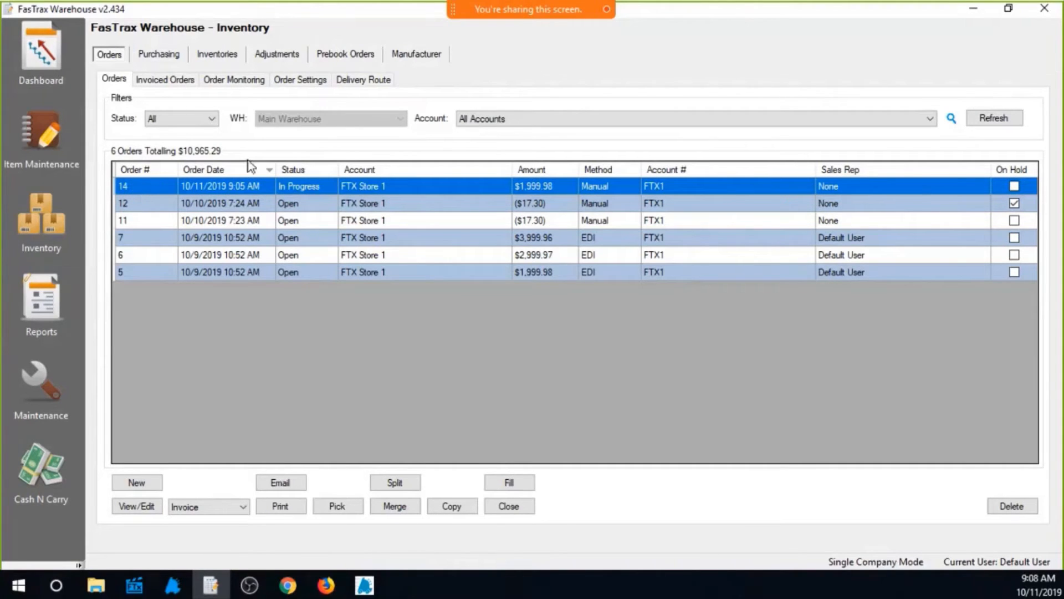
left_click(227, 81)
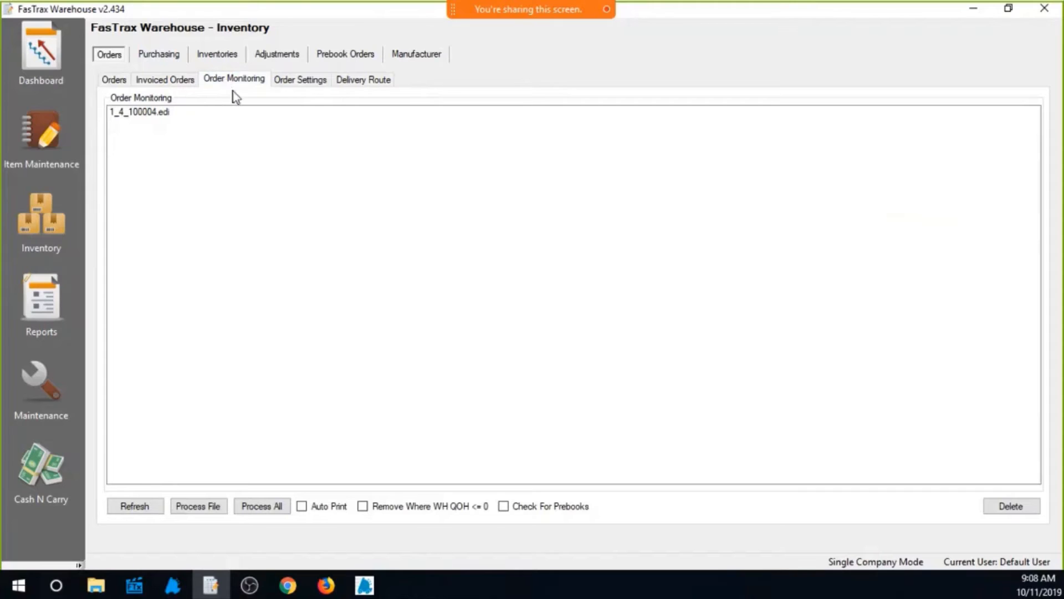
left_click(147, 114)
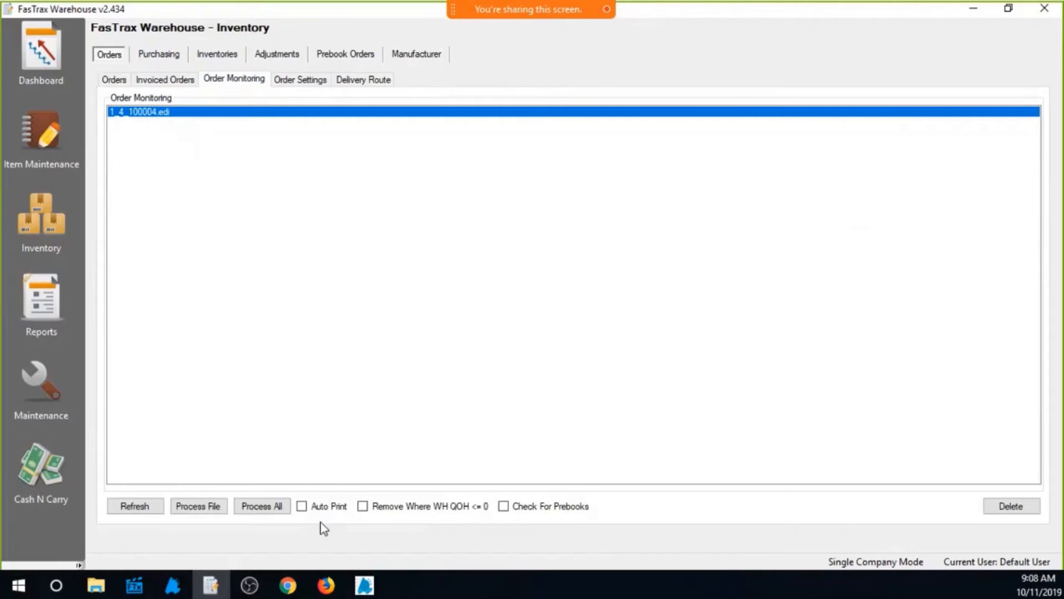
left_click(195, 508)
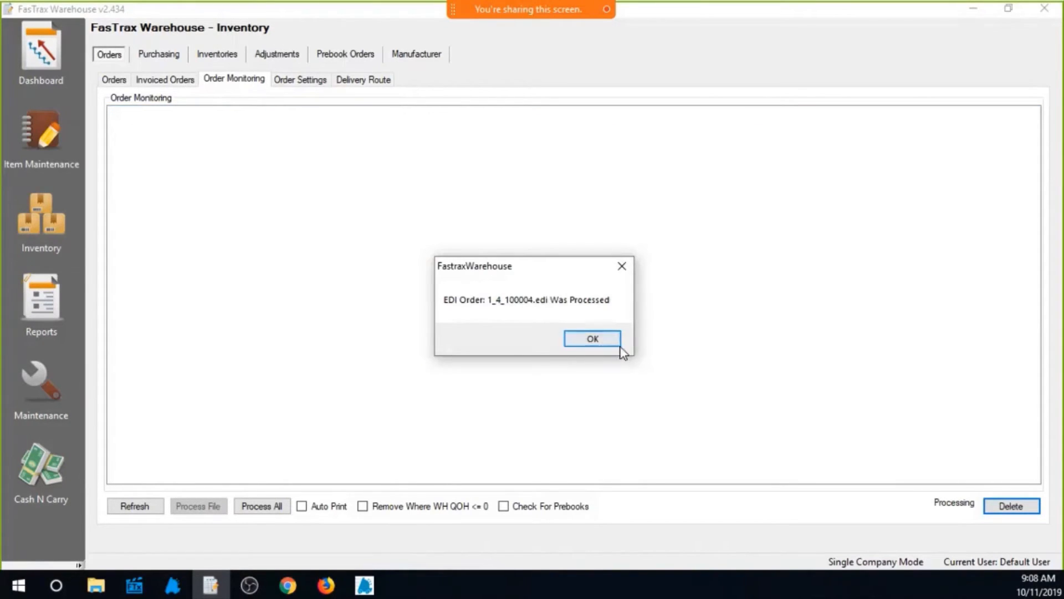
left_click(608, 341)
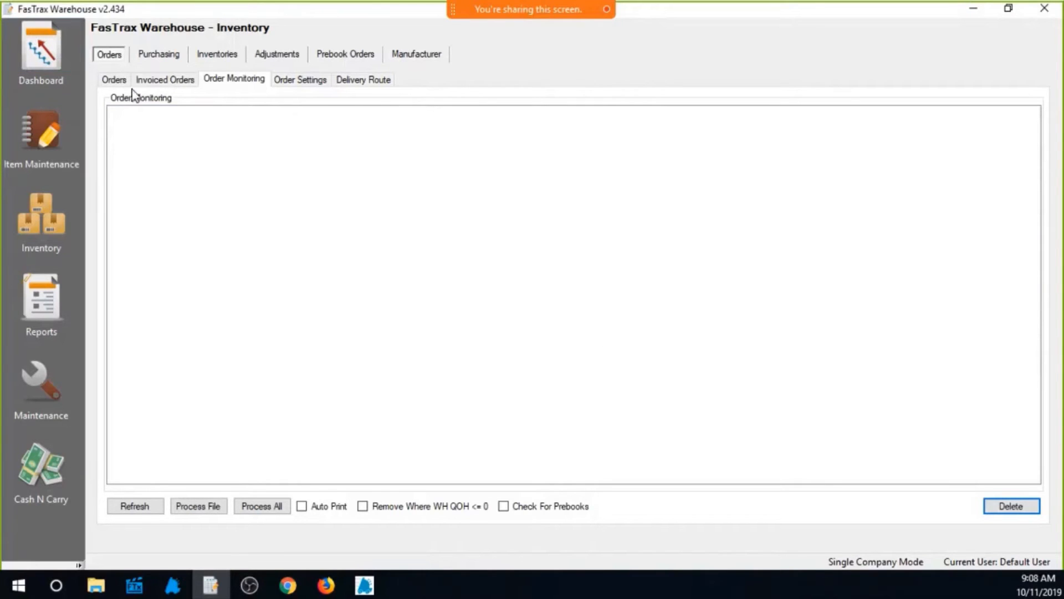
Refresh the orders list and examine the line items of the two newest EDI orders to see how they were split.
left_click(116, 81)
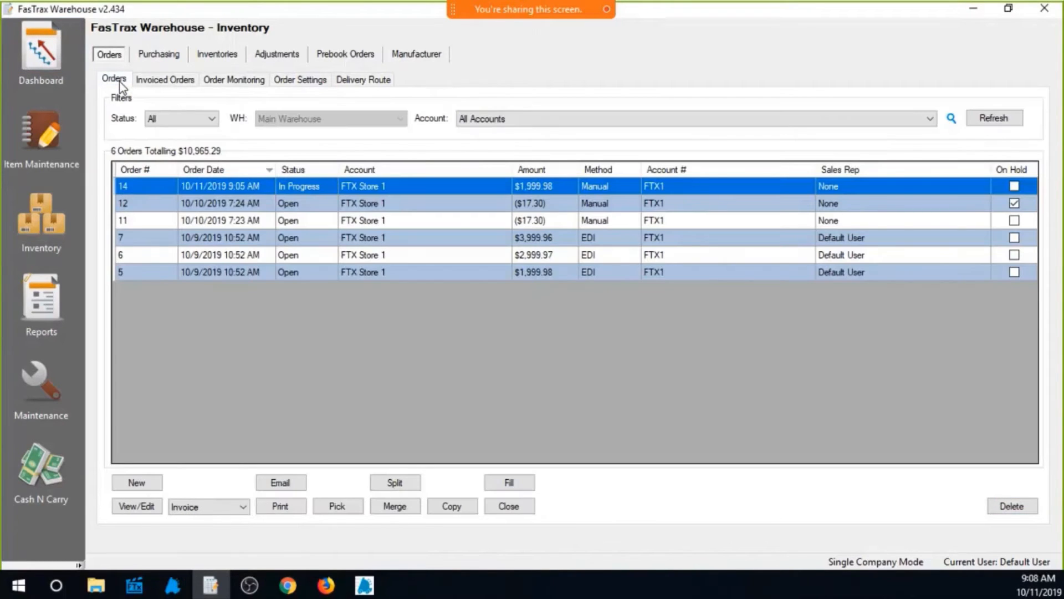
left_click(990, 123)
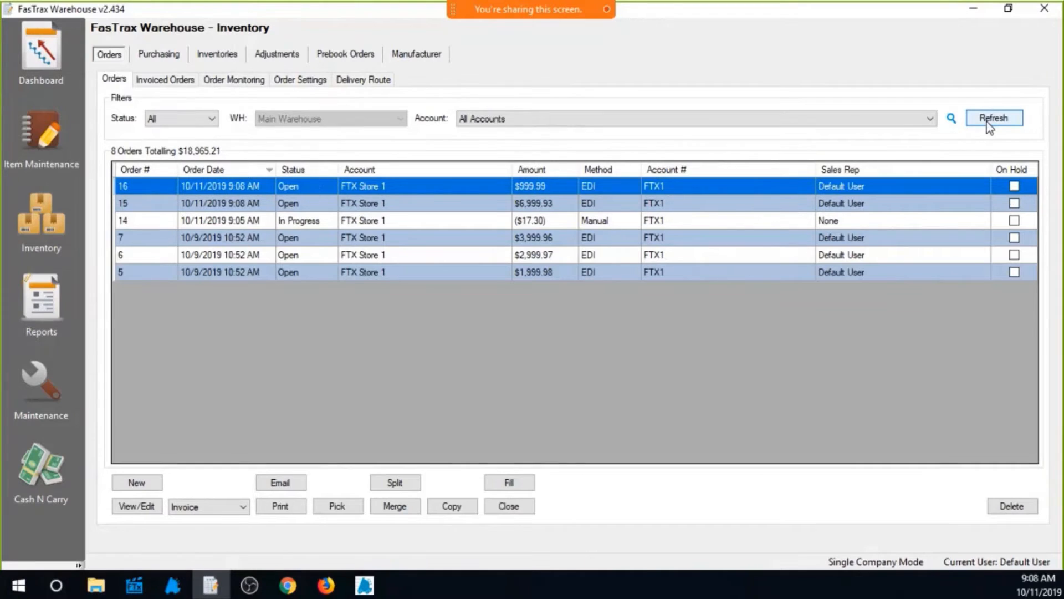
left_click(141, 206)
left_click(134, 186)
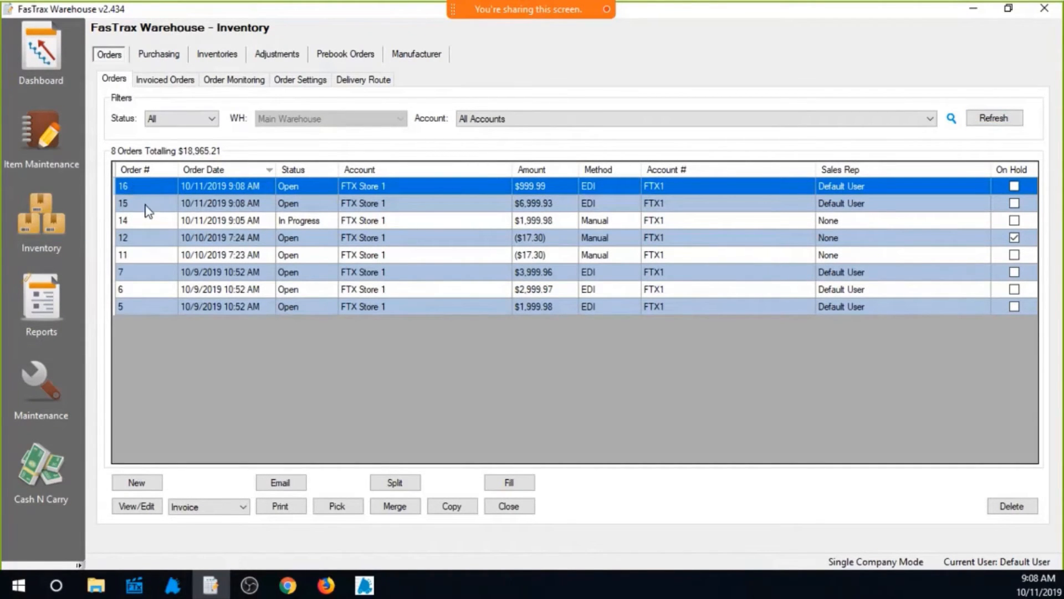
left_click(140, 205)
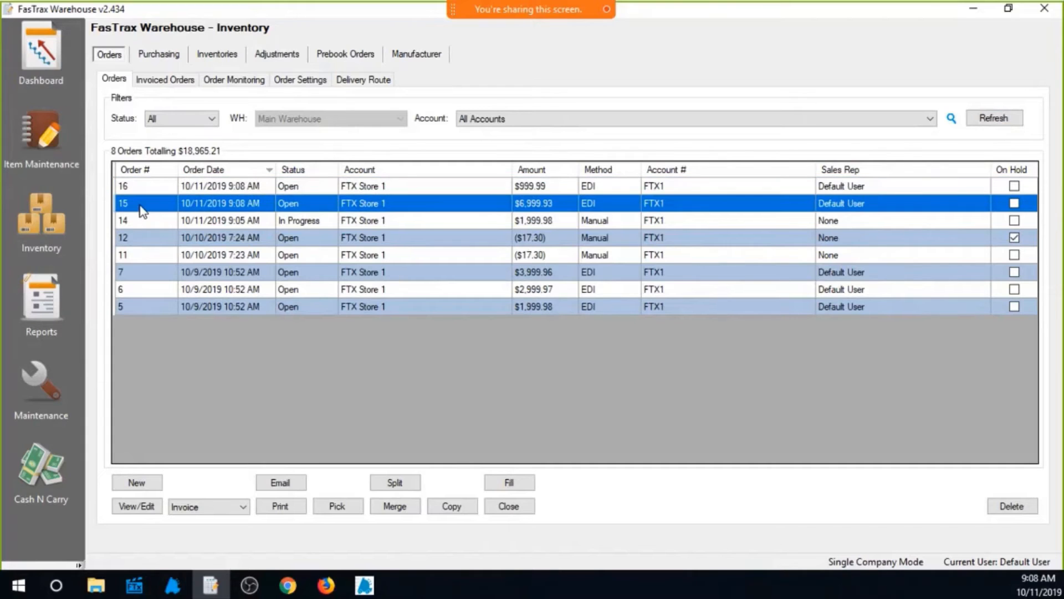
double_click(141, 205)
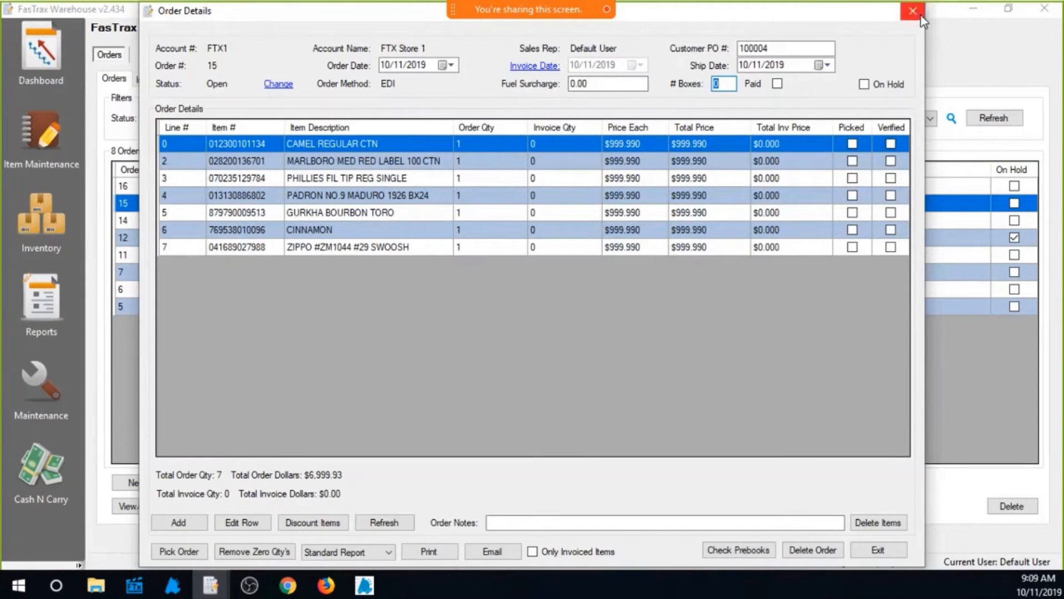
left_click_drag(874, 18, 866, 42)
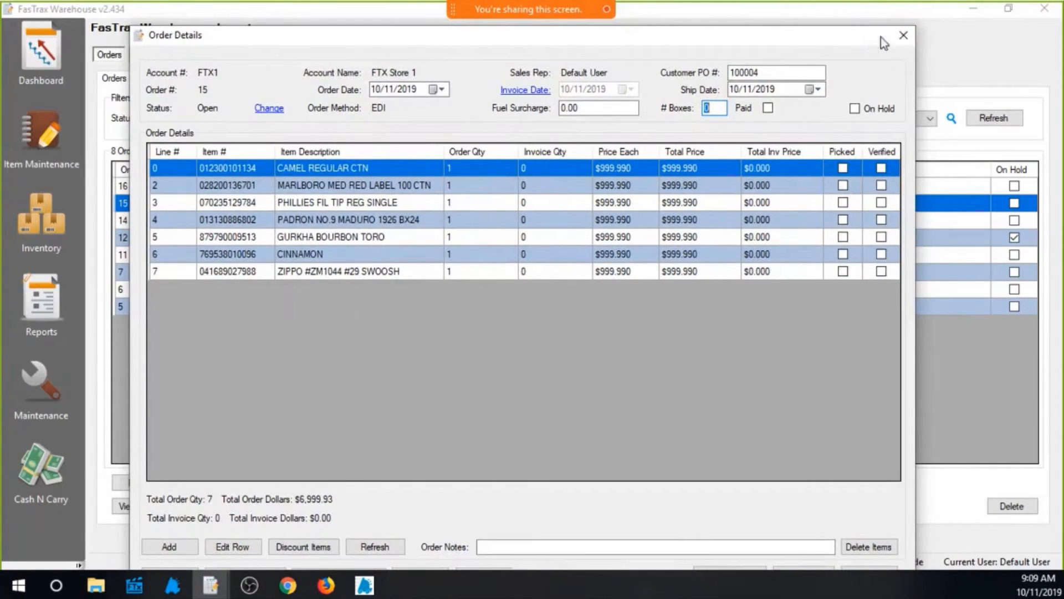
left_click(904, 36)
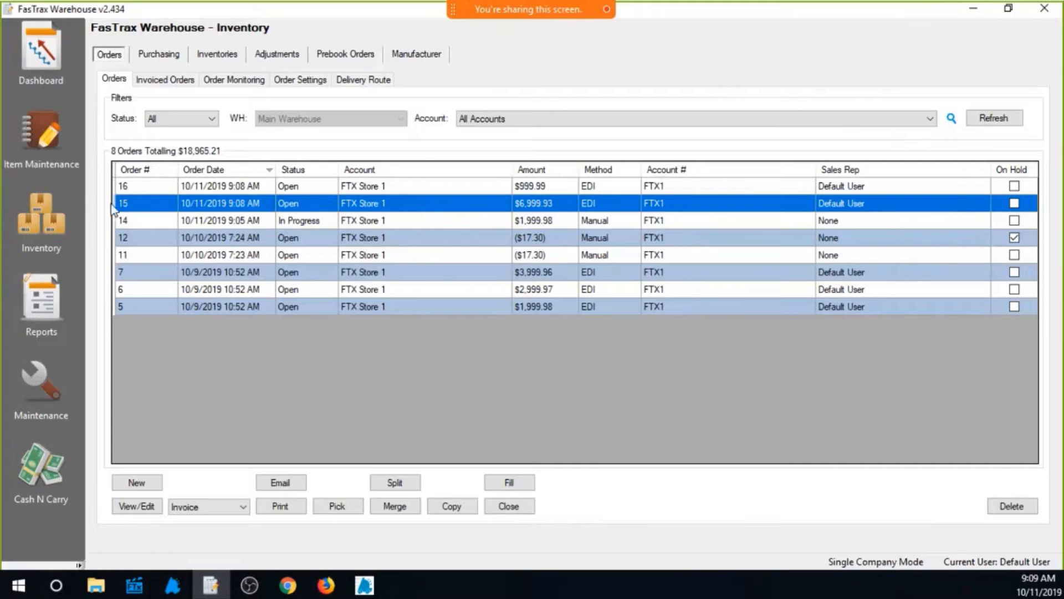
double_click(143, 188)
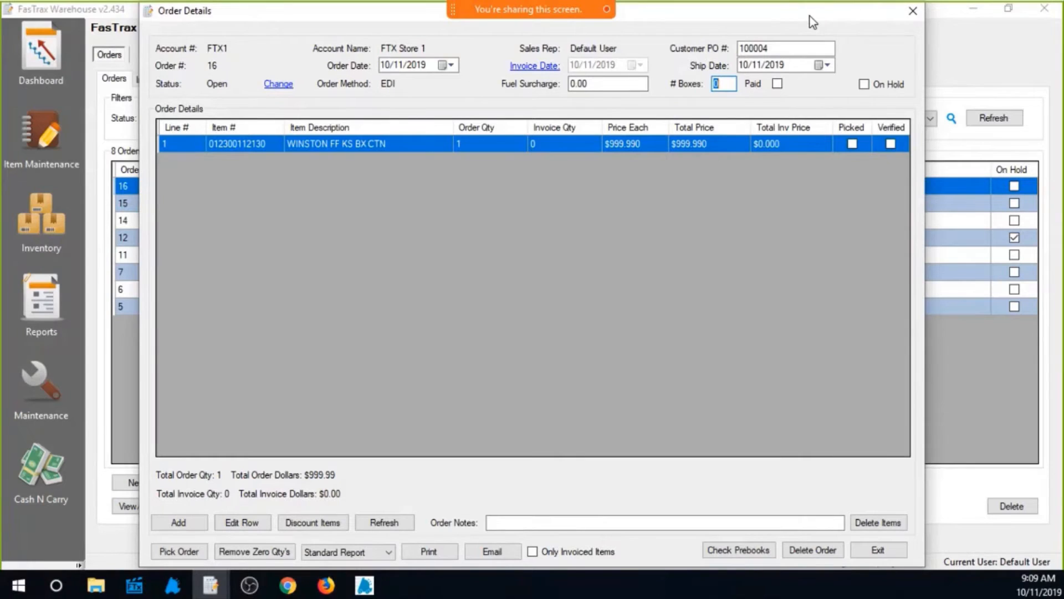
left_click(913, 11)
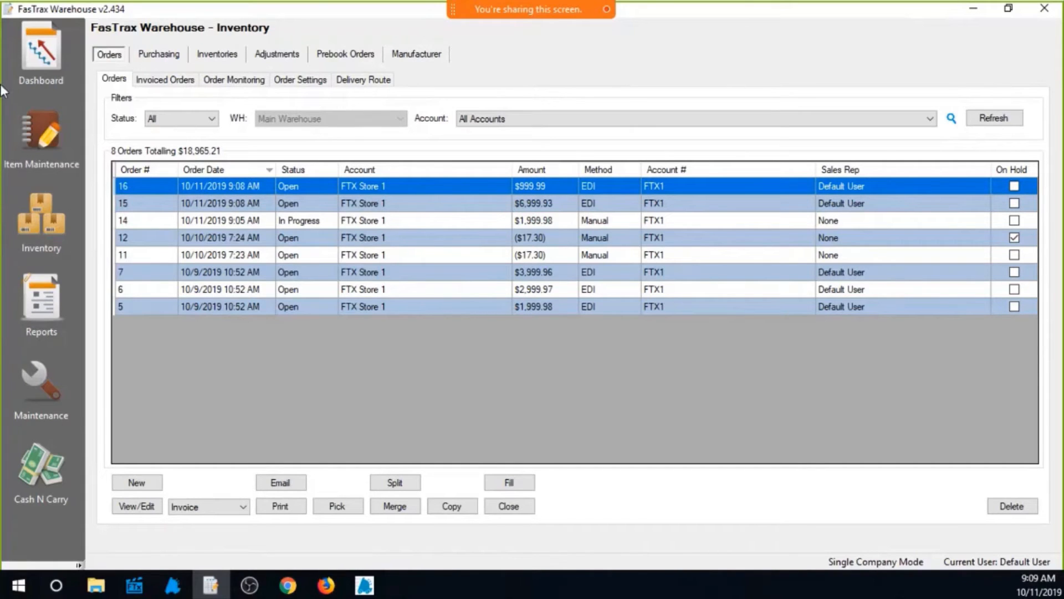
Open the list of account pick groups in Maintenance.
left_click(53, 391)
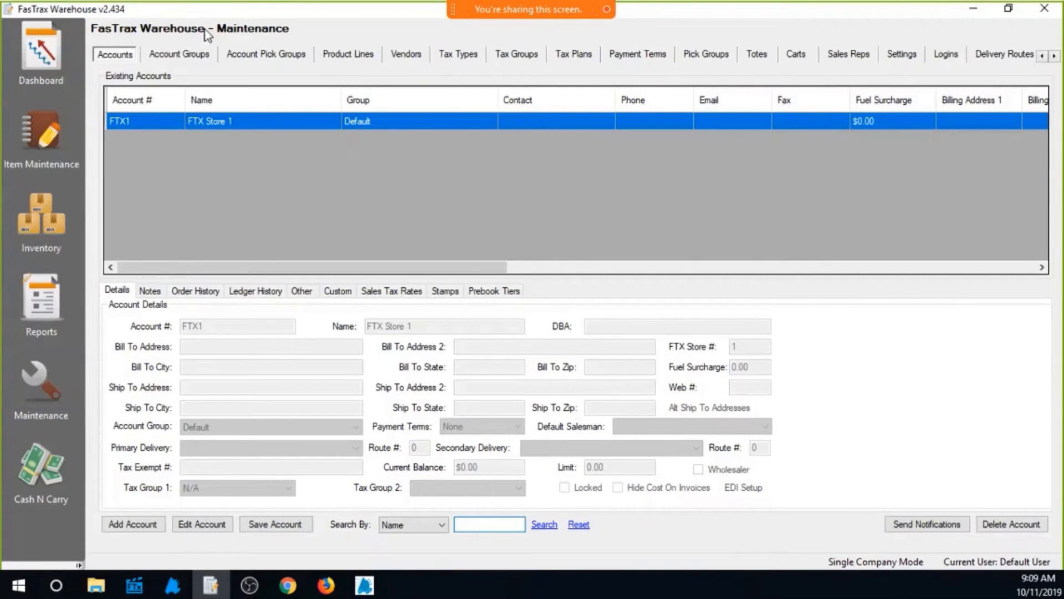
left_click(255, 54)
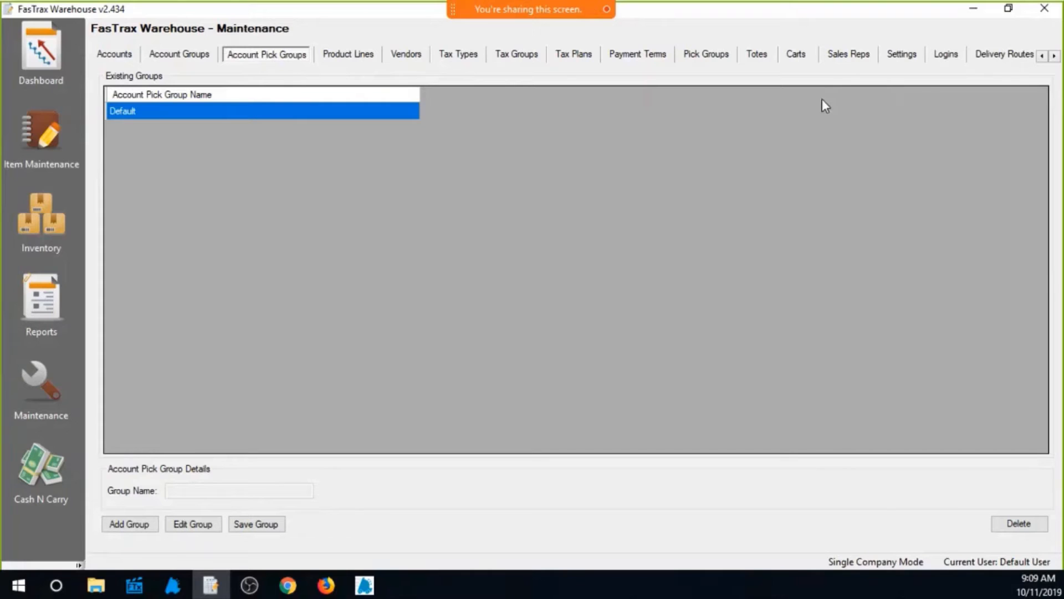
Add and save a new account pick group named FTX Stores.
left_click(1054, 56)
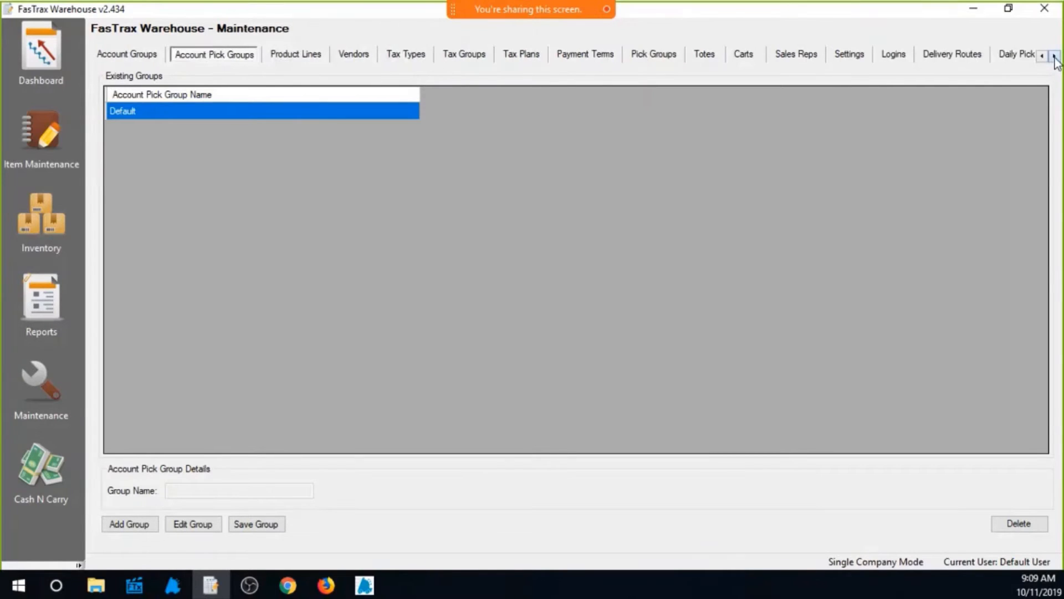
left_click(1054, 56)
left_click(1055, 56)
left_click(1054, 56)
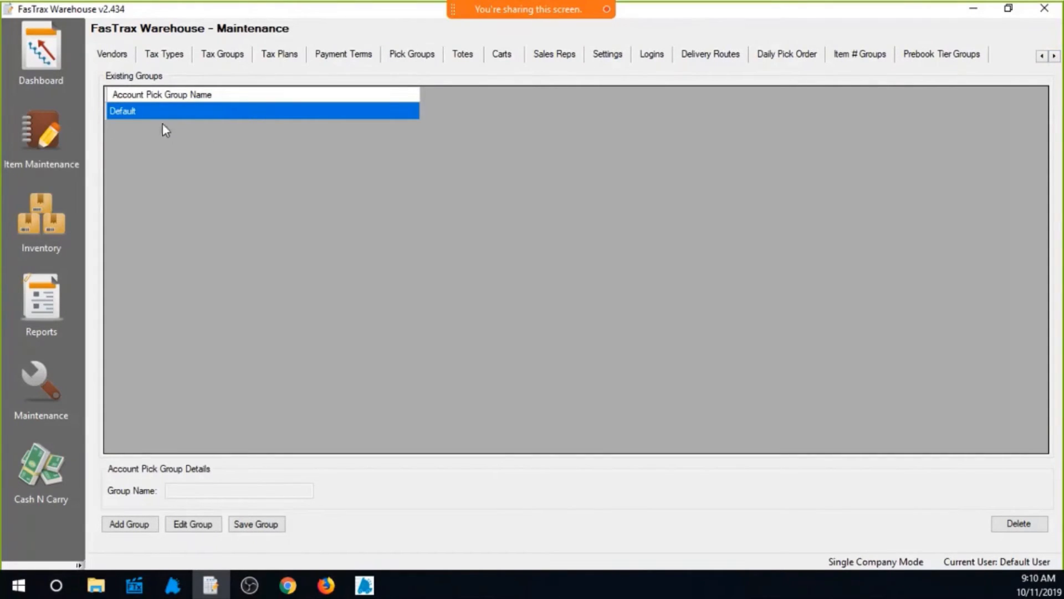
left_click(132, 525)
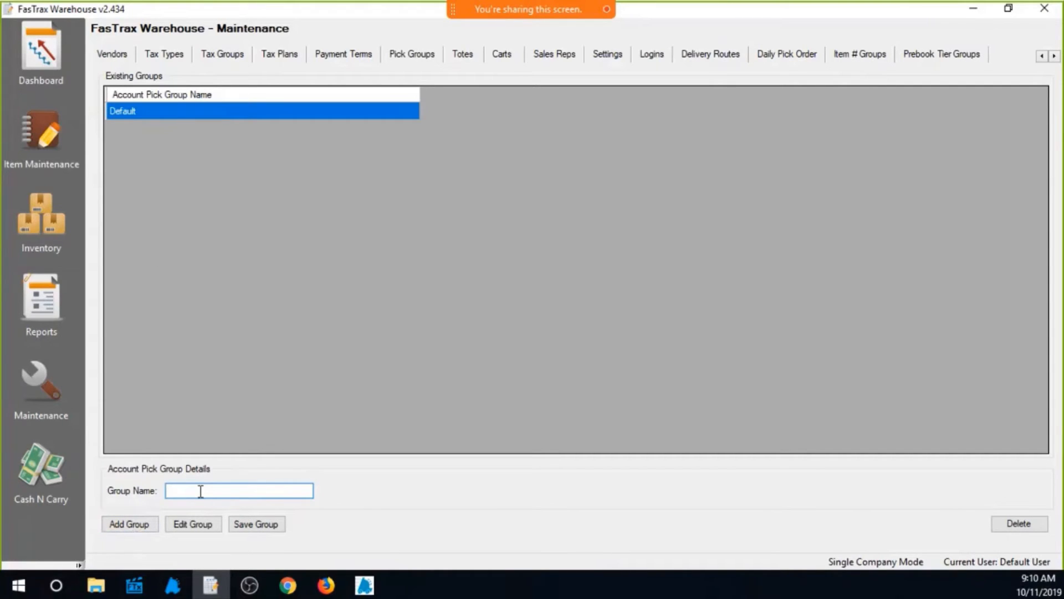
type("FTX Stores")
left_click(269, 527)
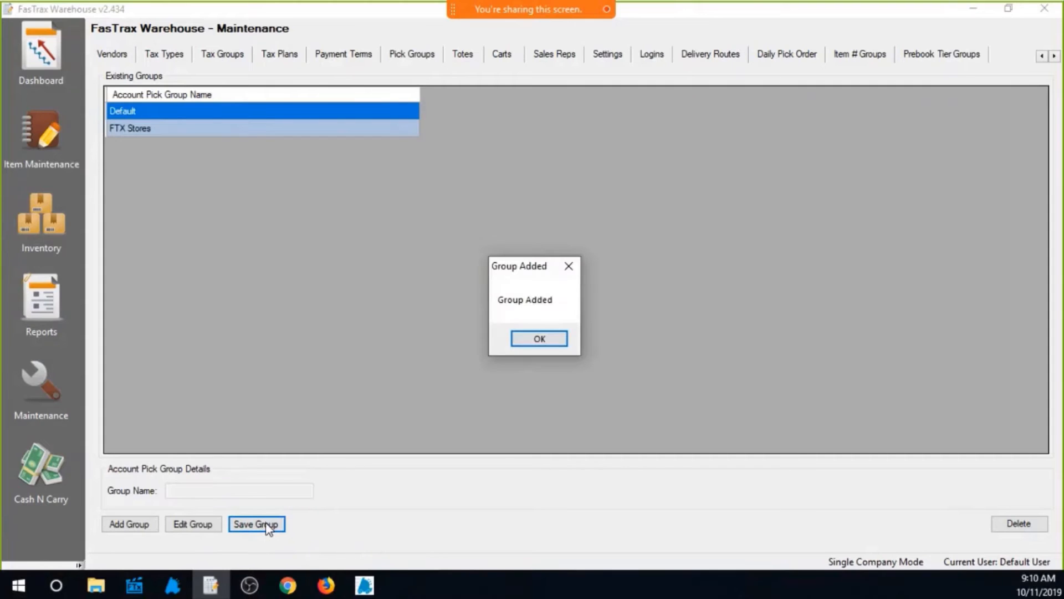
left_click(557, 338)
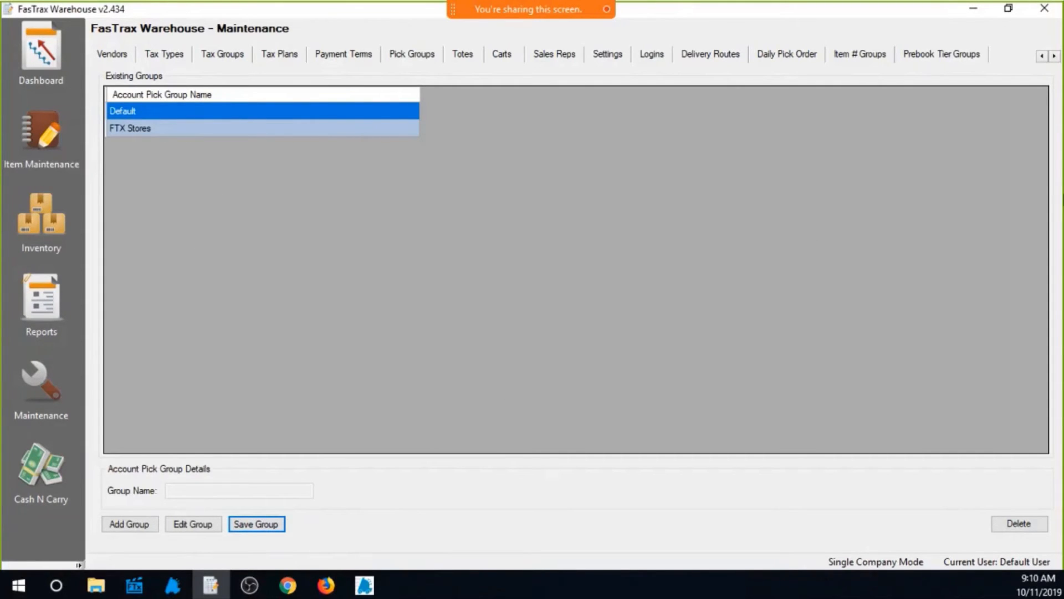
left_click(1043, 56)
left_click(1043, 56)
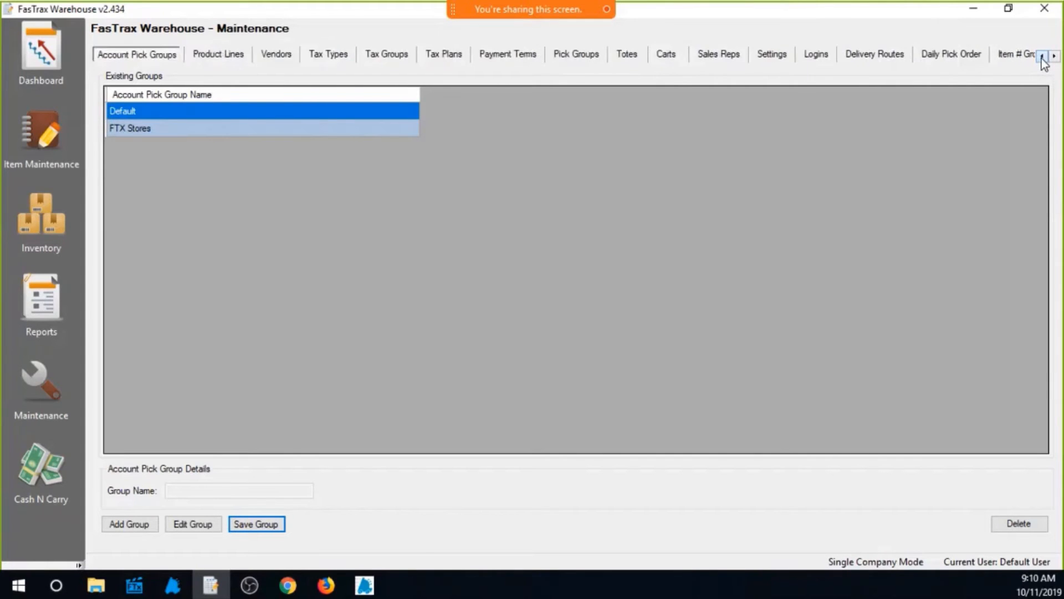
left_click(1042, 57)
left_click(1042, 57)
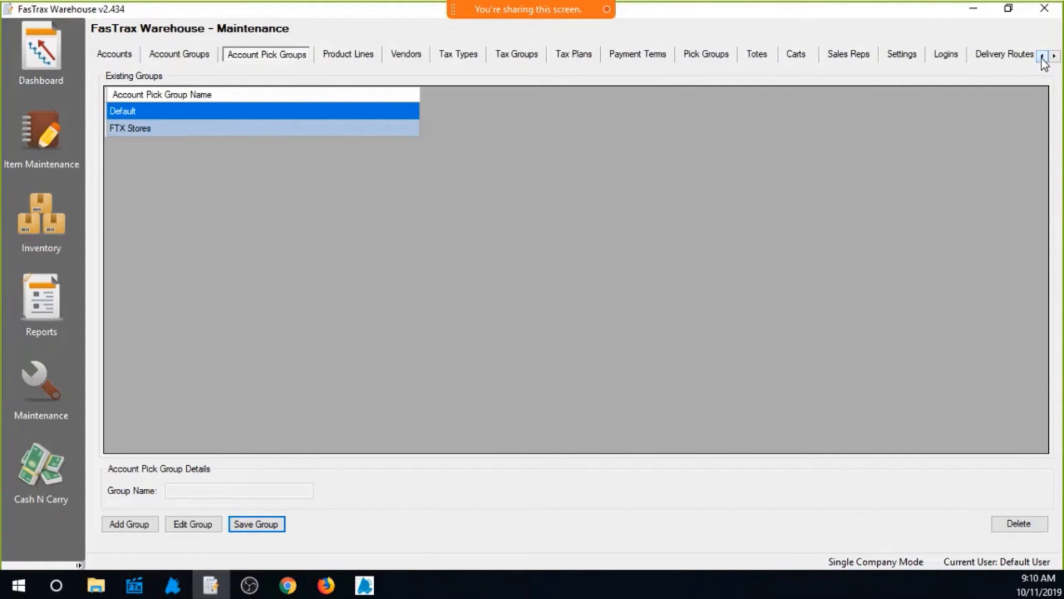
left_click(128, 54)
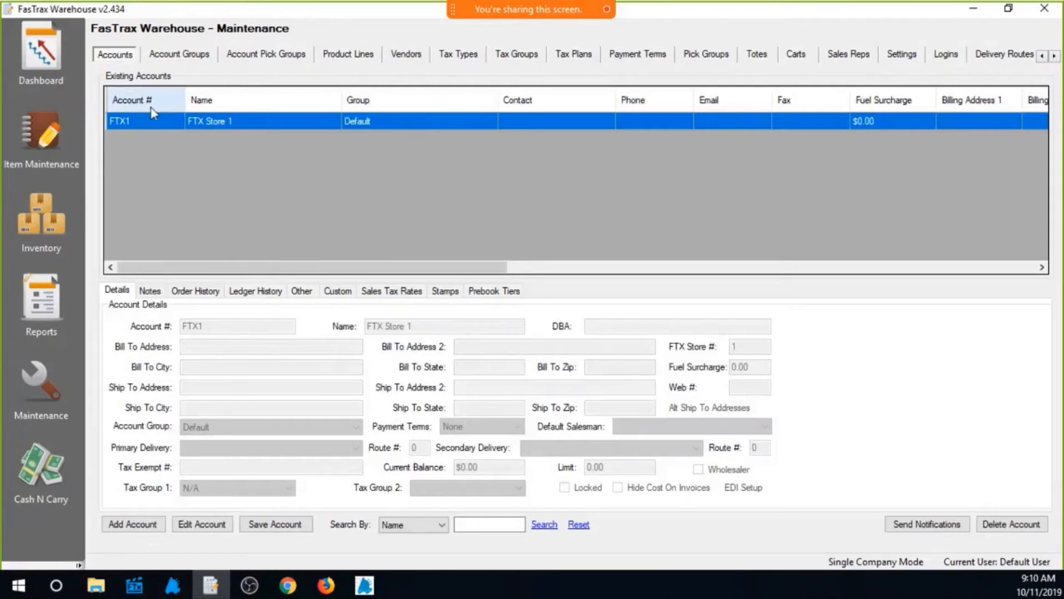
left_click(216, 526)
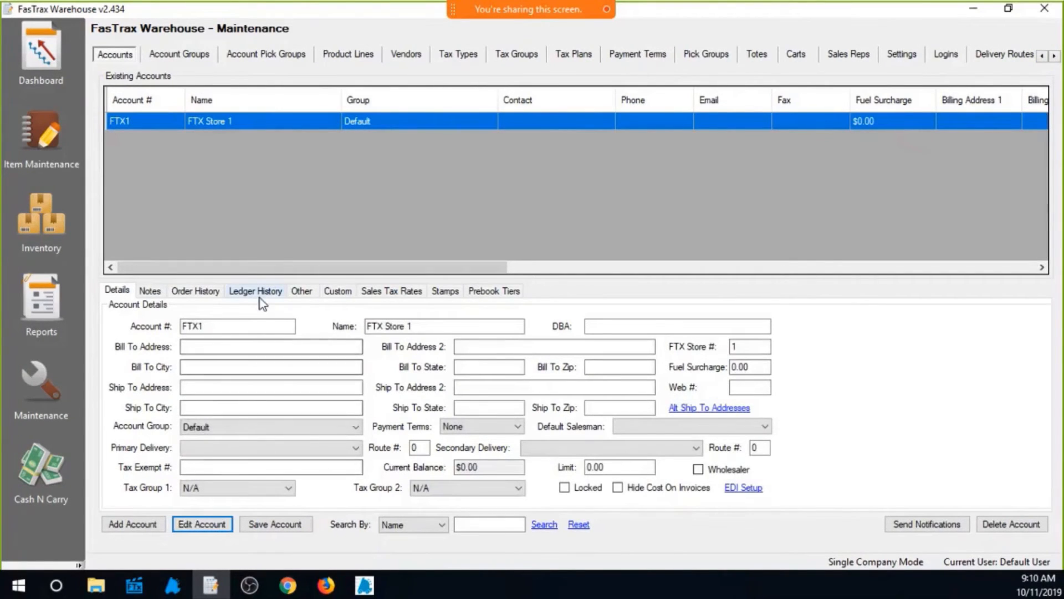
left_click(301, 292)
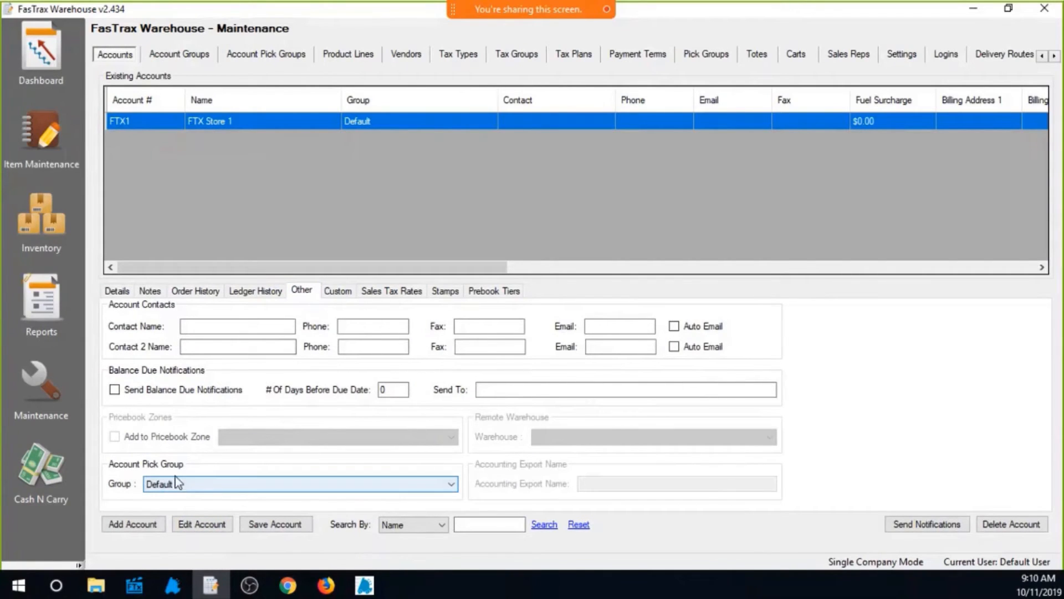
left_click(452, 484)
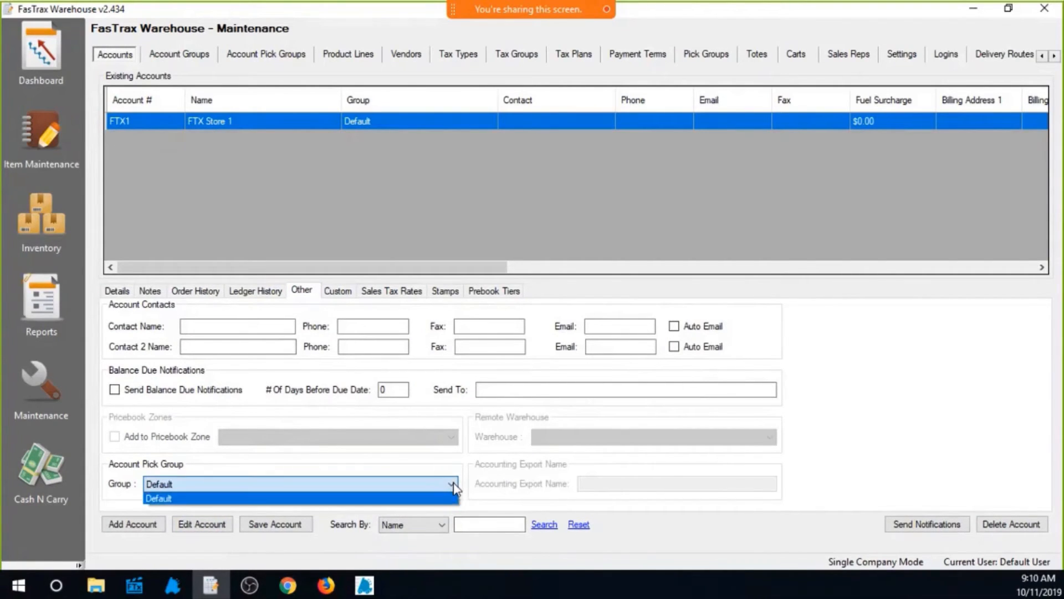
left_click(453, 497)
Reload Maintenance, assign the FTX Store 1 account to the FTX Stores account pick group, and save the account.
left_click(41, 380)
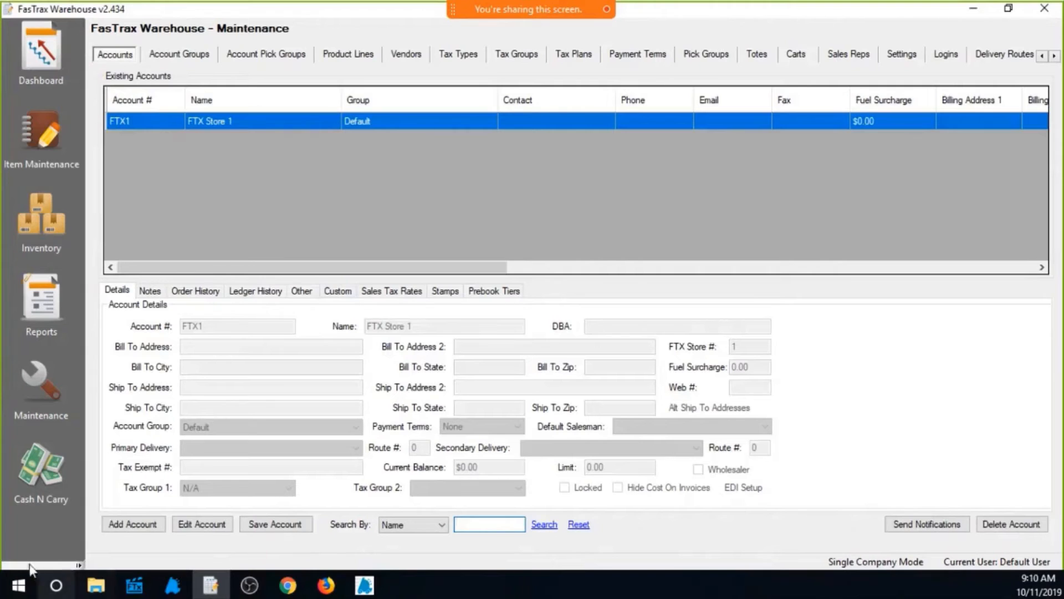
left_click(202, 524)
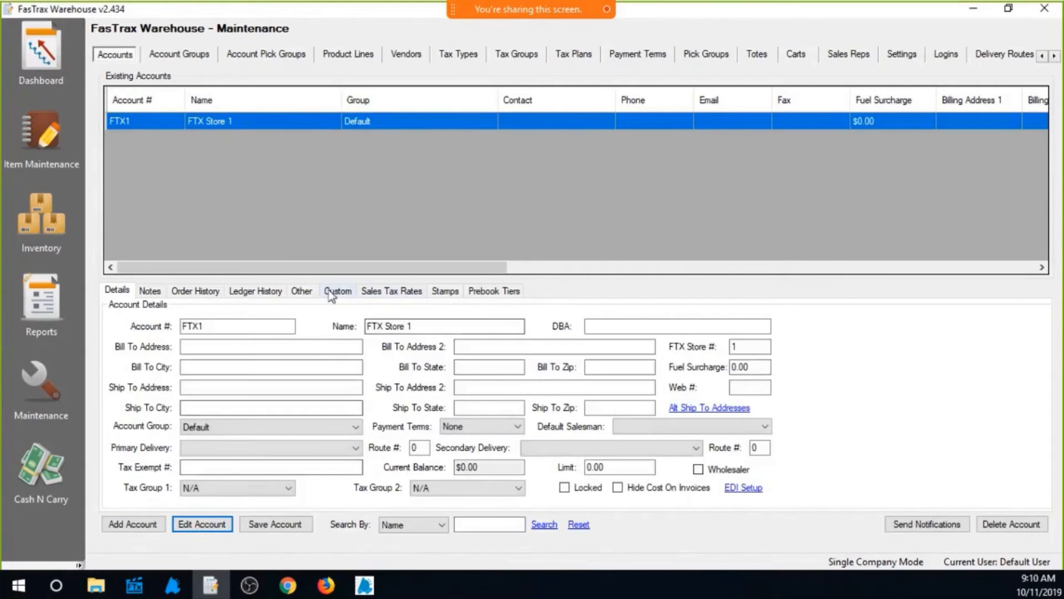
left_click(301, 290)
left_click(314, 486)
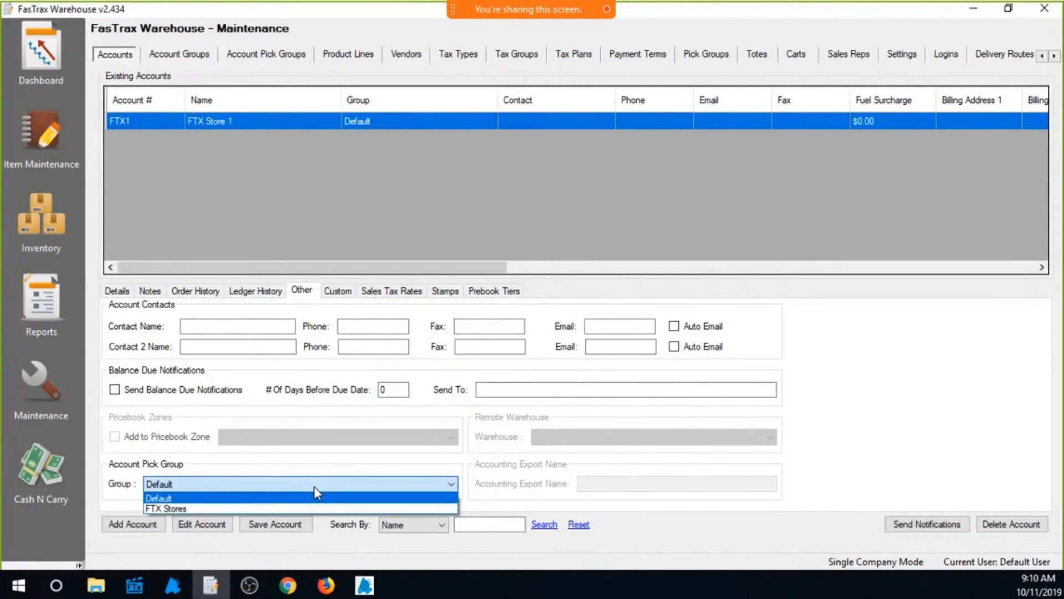
left_click(207, 509)
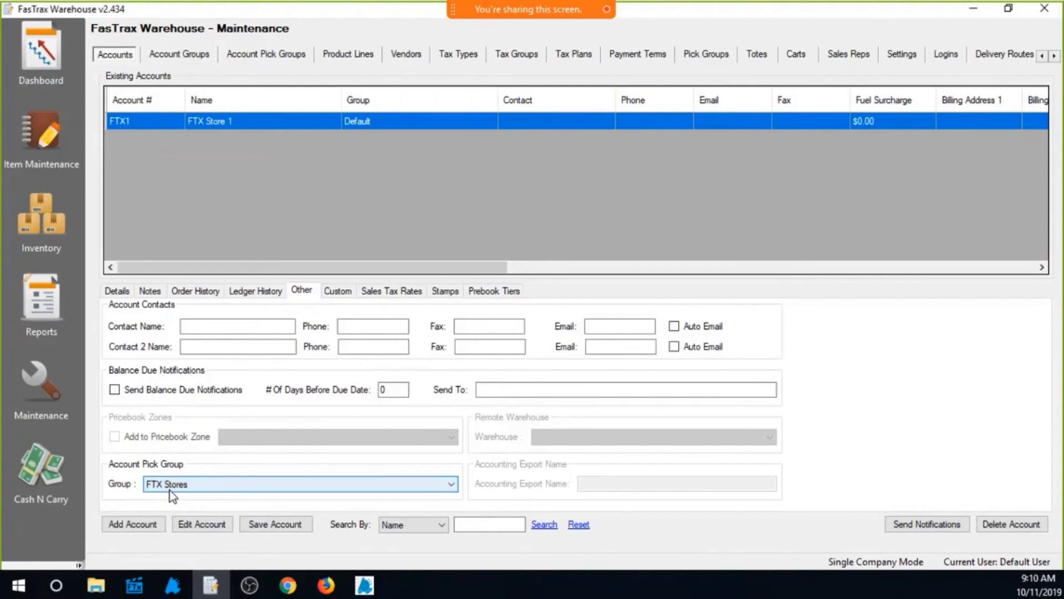
left_click(274, 524)
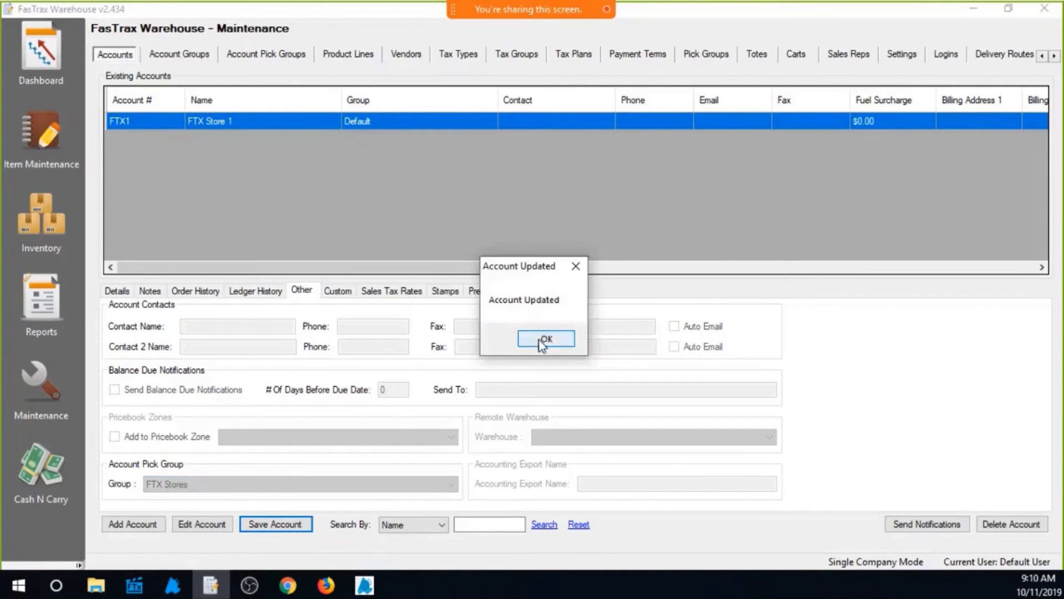
left_click(542, 340)
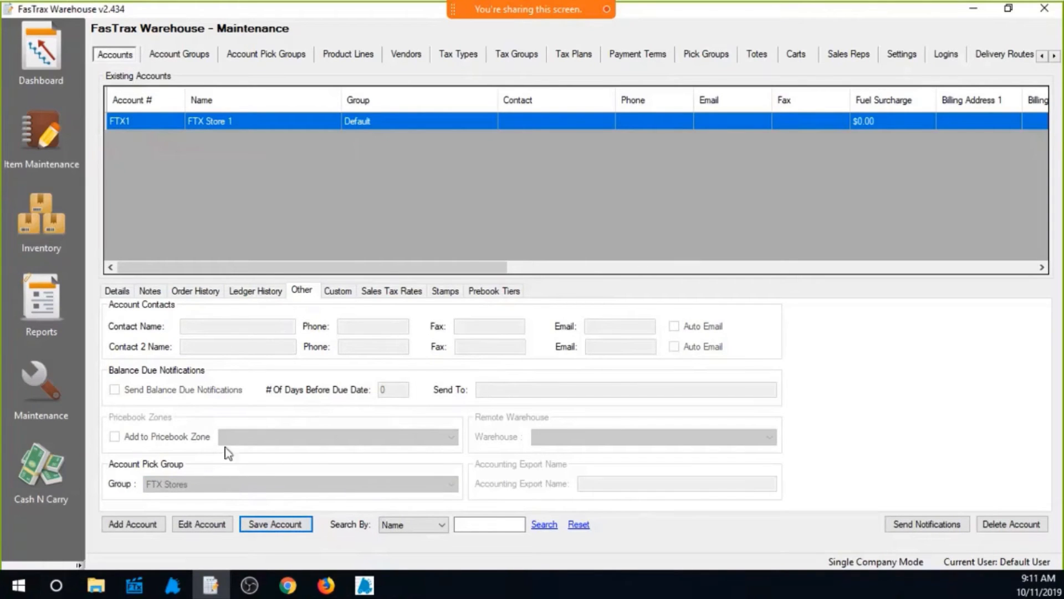
Add the FTX Stores account pick group to Monday's daily pick order.
left_click(1054, 56)
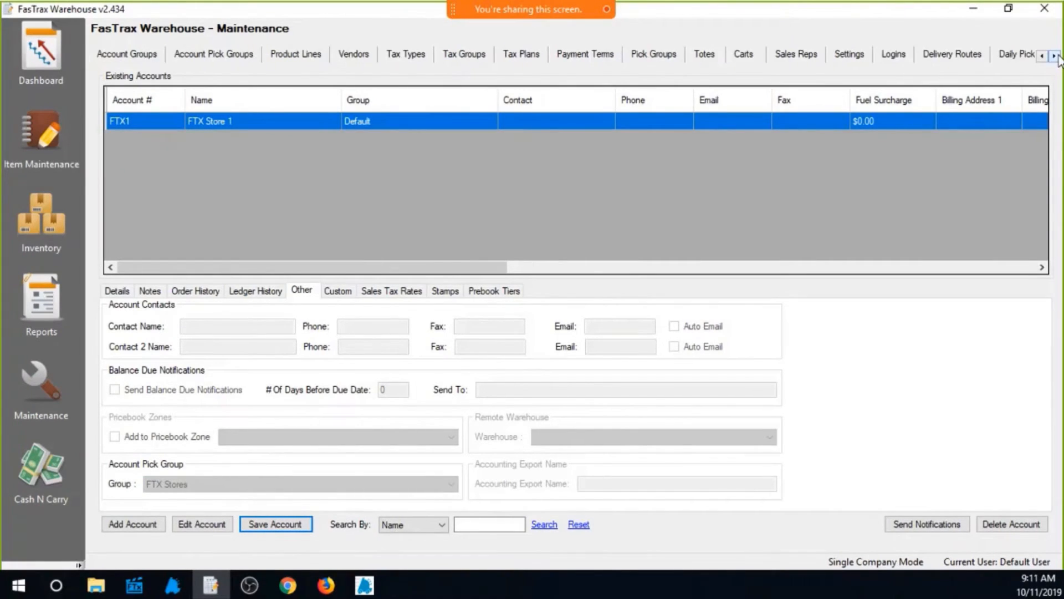
left_click(1054, 56)
left_click(951, 54)
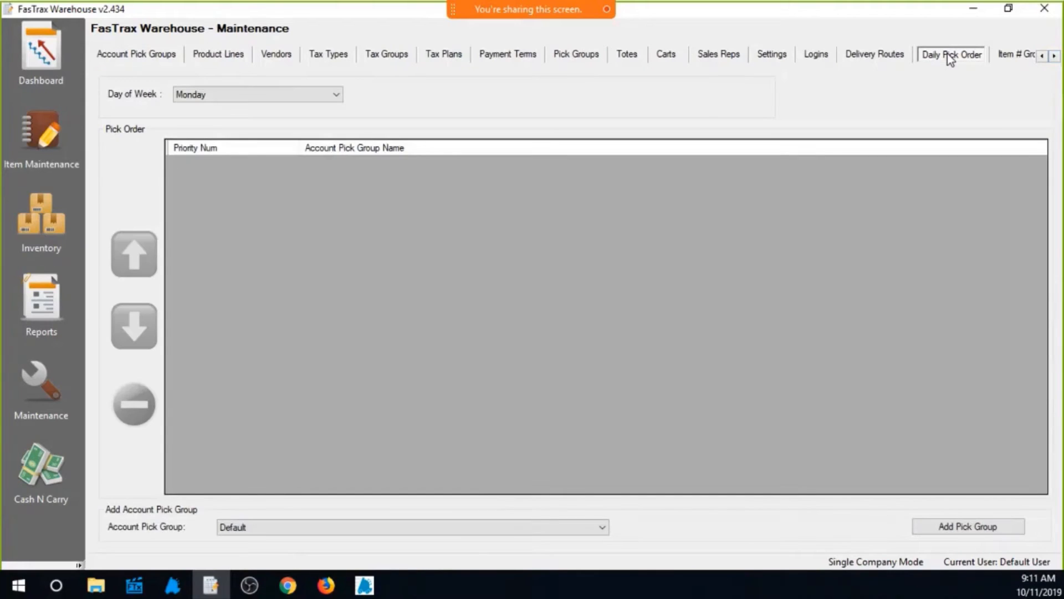
left_click(323, 95)
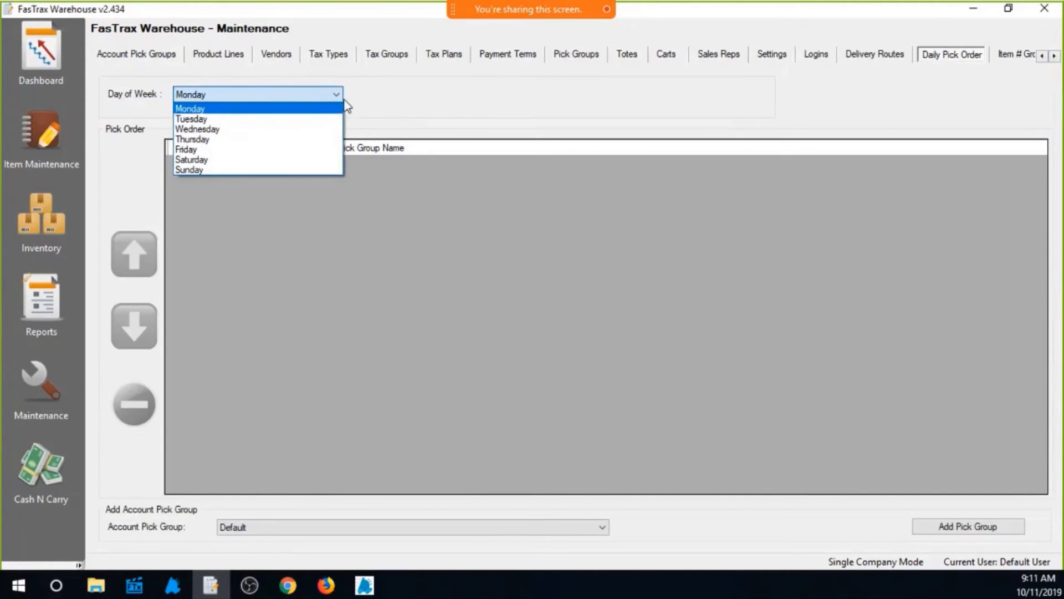
left_click(345, 101)
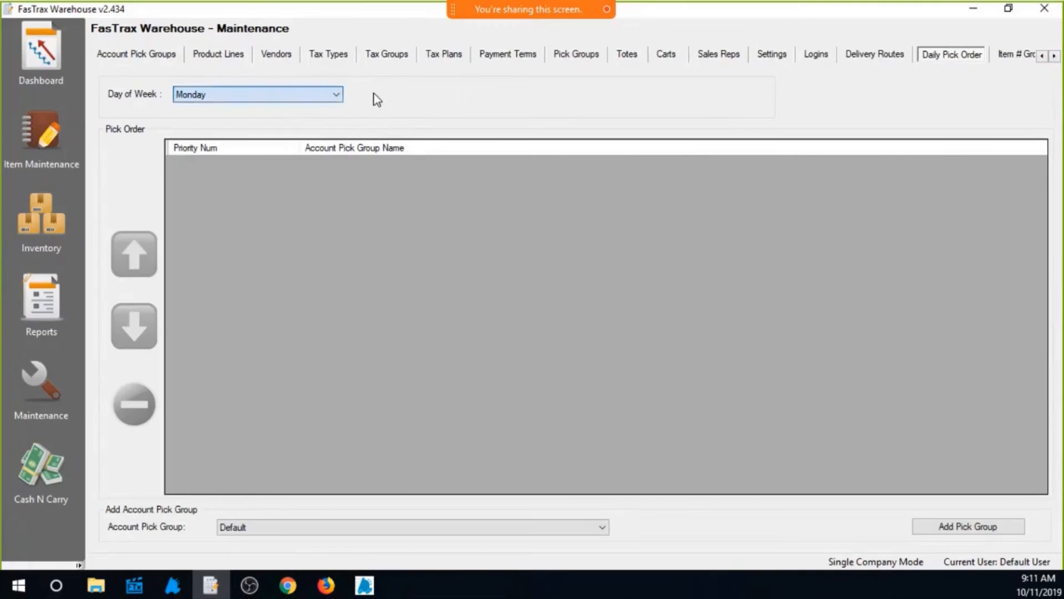
left_click(333, 527)
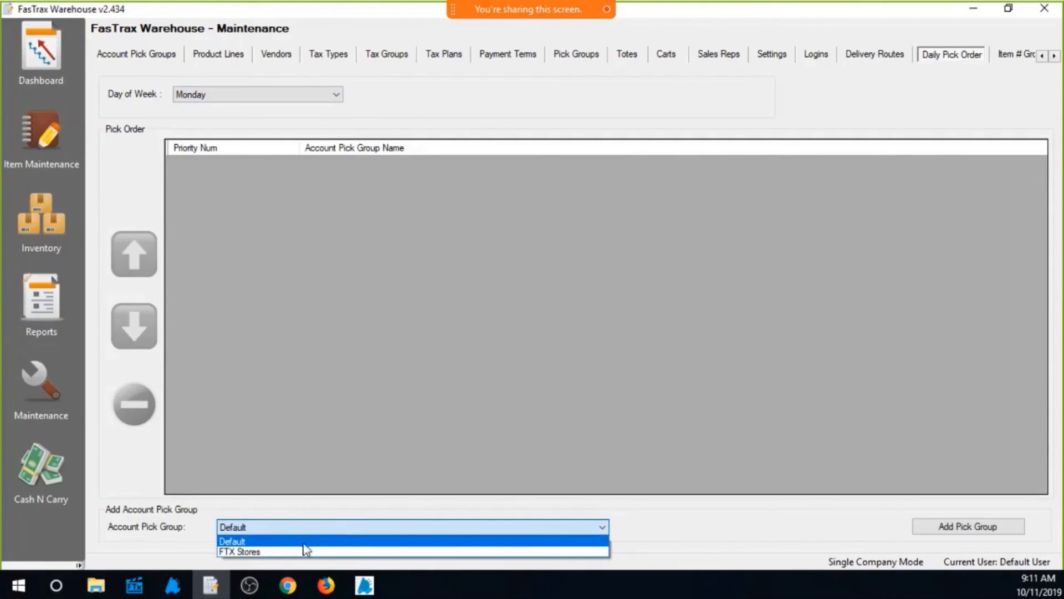
left_click(270, 552)
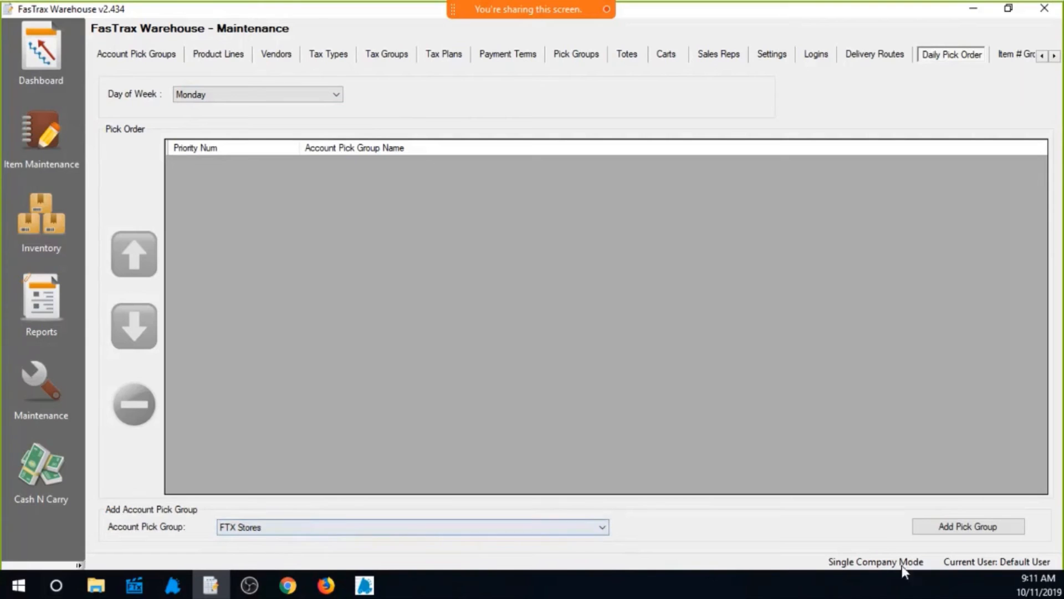
left_click(986, 527)
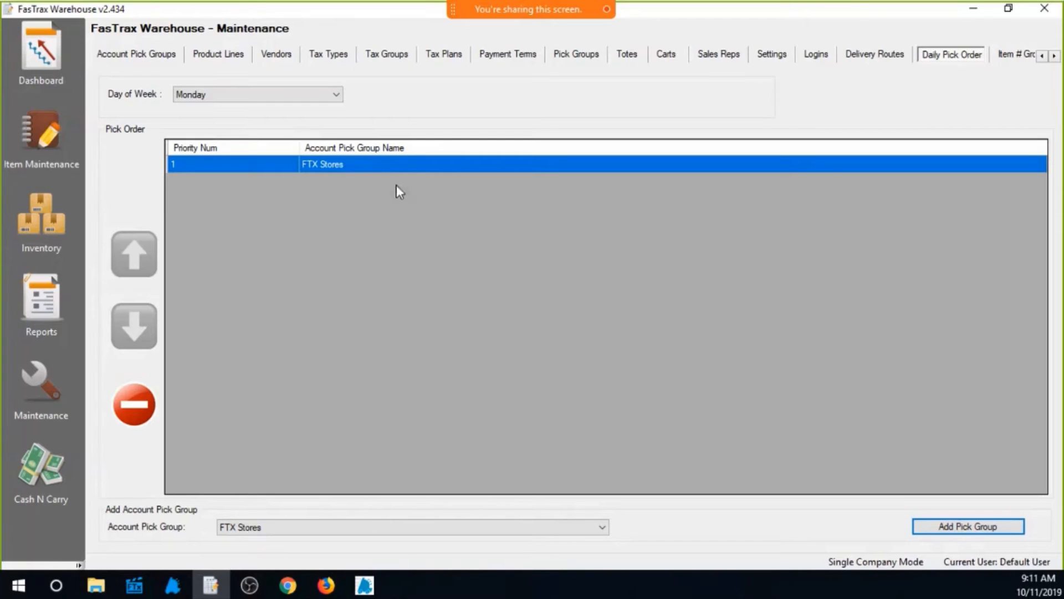
Add the Default account pick group to Monday's daily pick order.
left_click(363, 528)
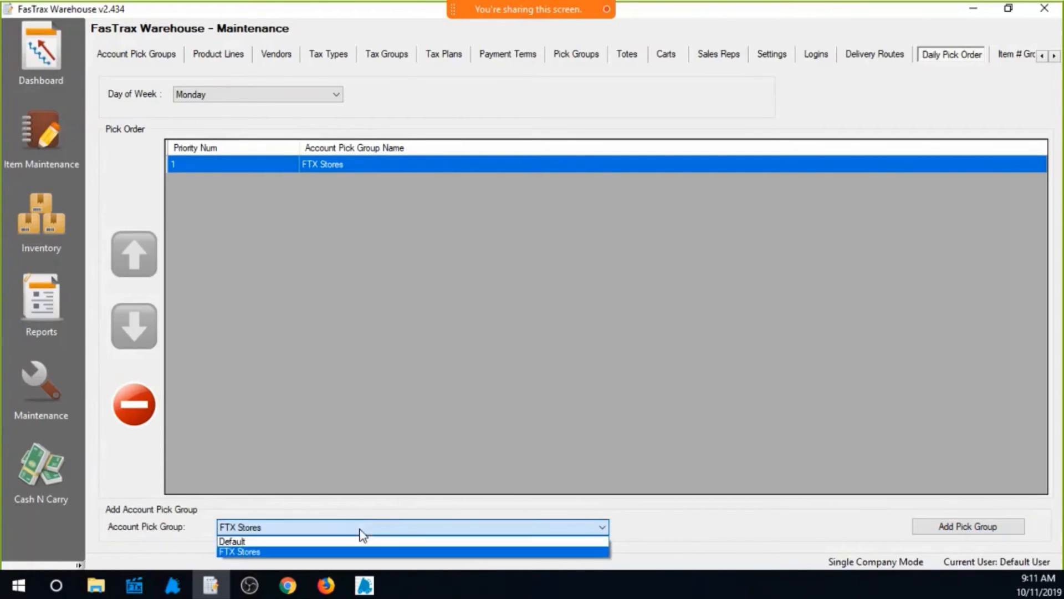
left_click(311, 540)
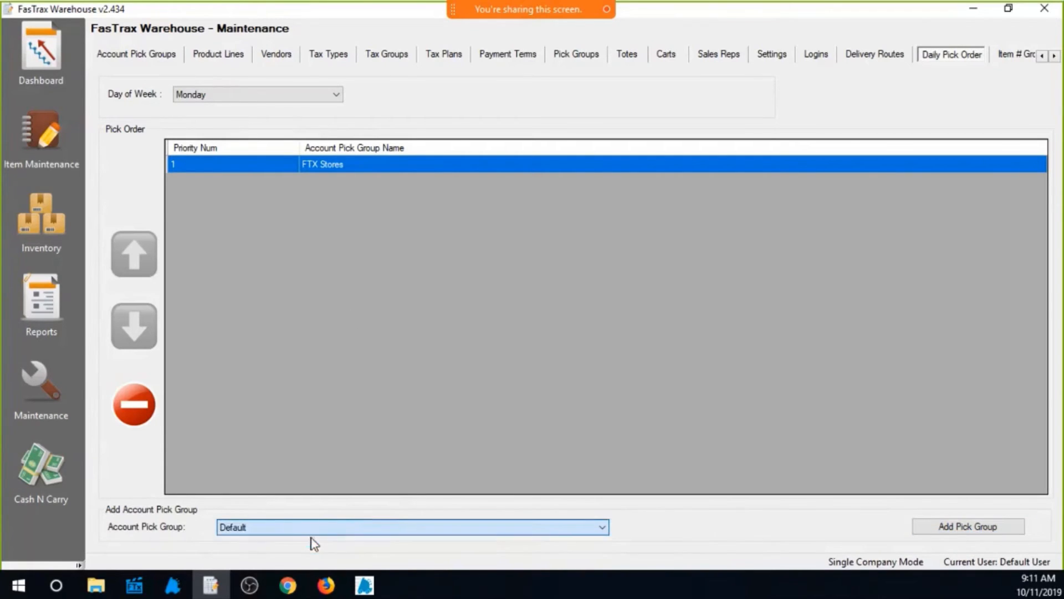
left_click(986, 526)
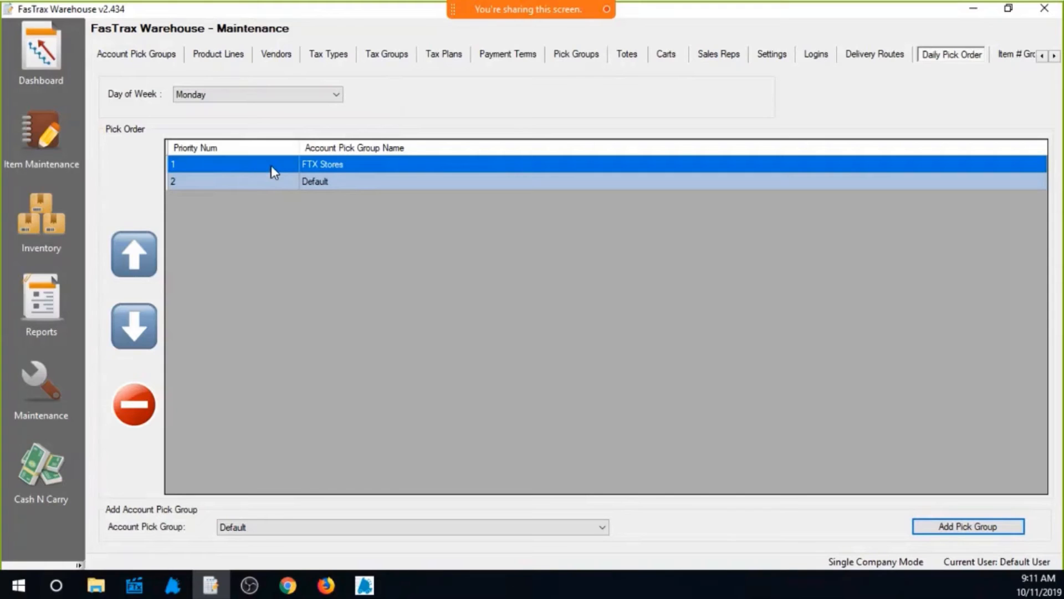
Move the Default group up and back down in Monday's pick order, and remove it from the list.
left_click(215, 183)
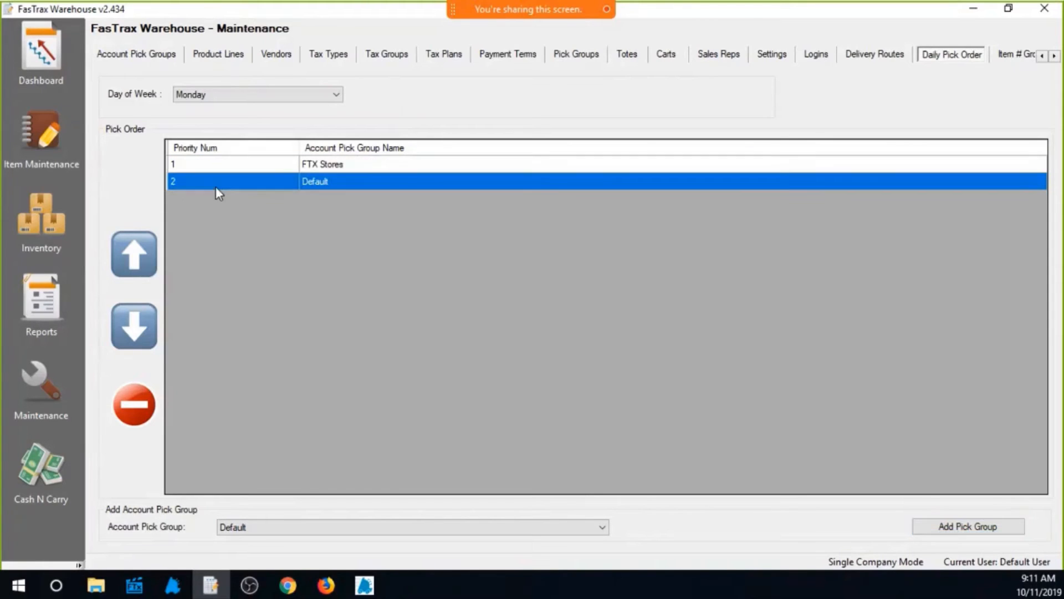
left_click(138, 253)
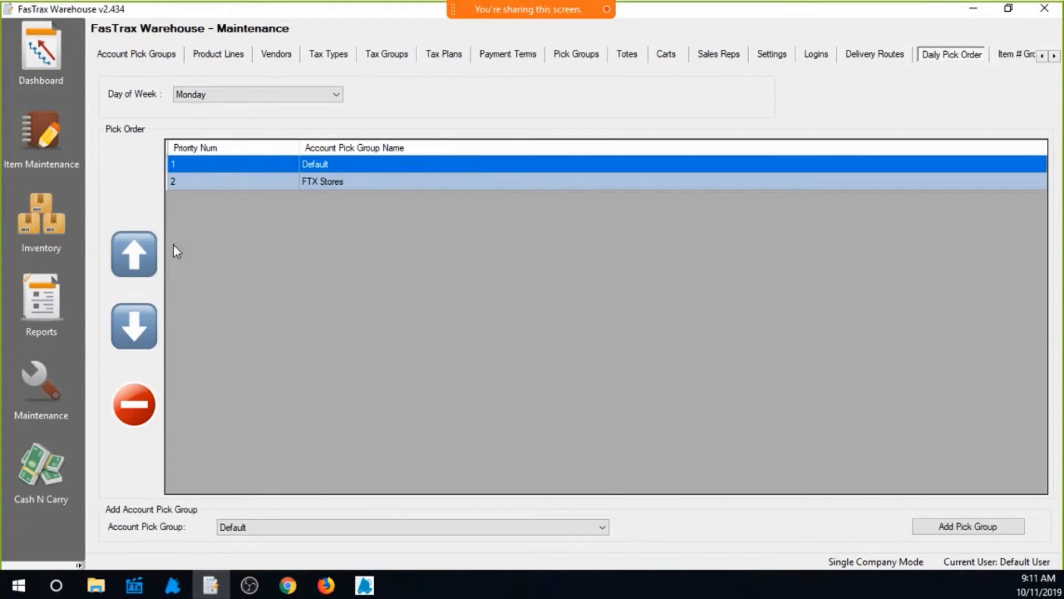
left_click(134, 332)
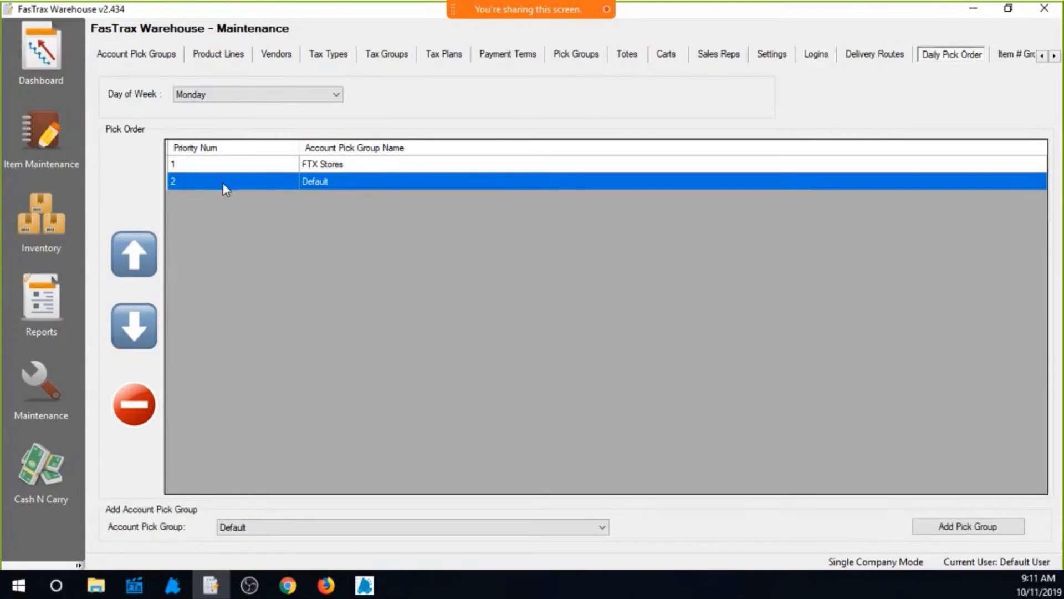
left_click(134, 404)
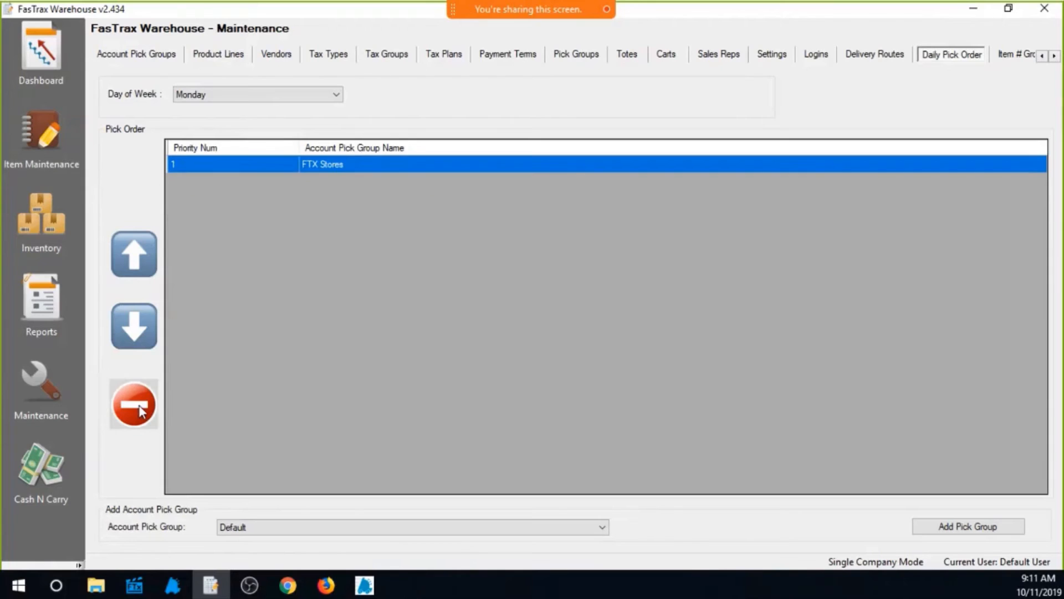
Review the available days of the week and show the daily pick order for Tuesday.
left_click(336, 95)
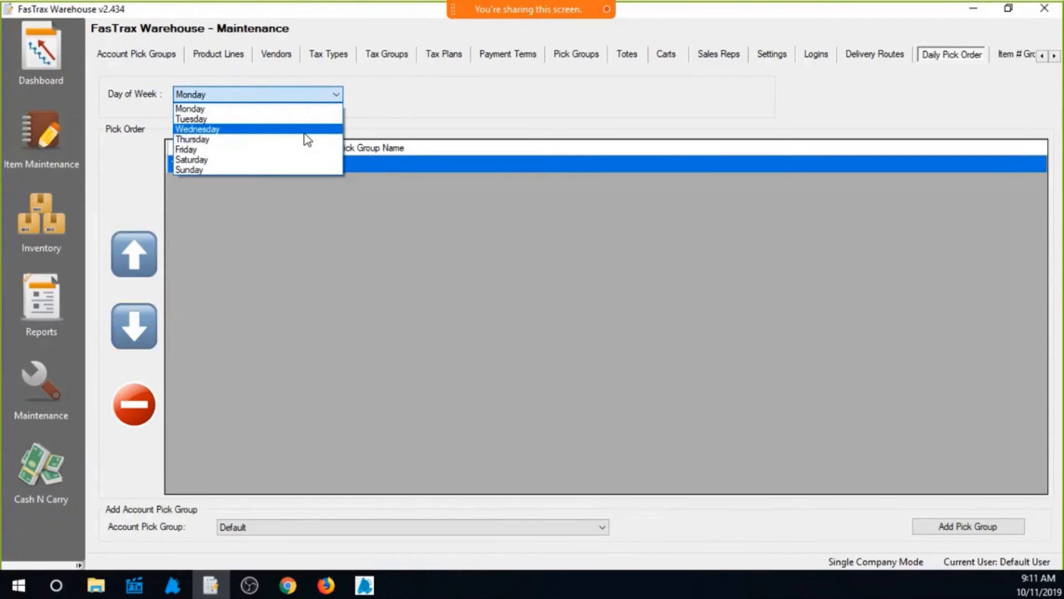
left_click(362, 103)
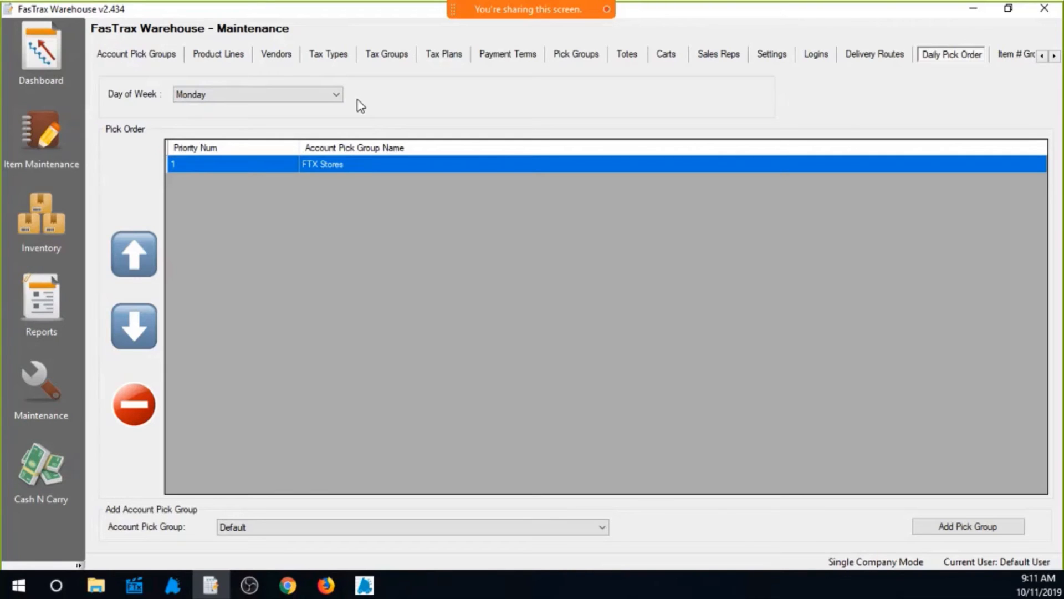
left_click(331, 96)
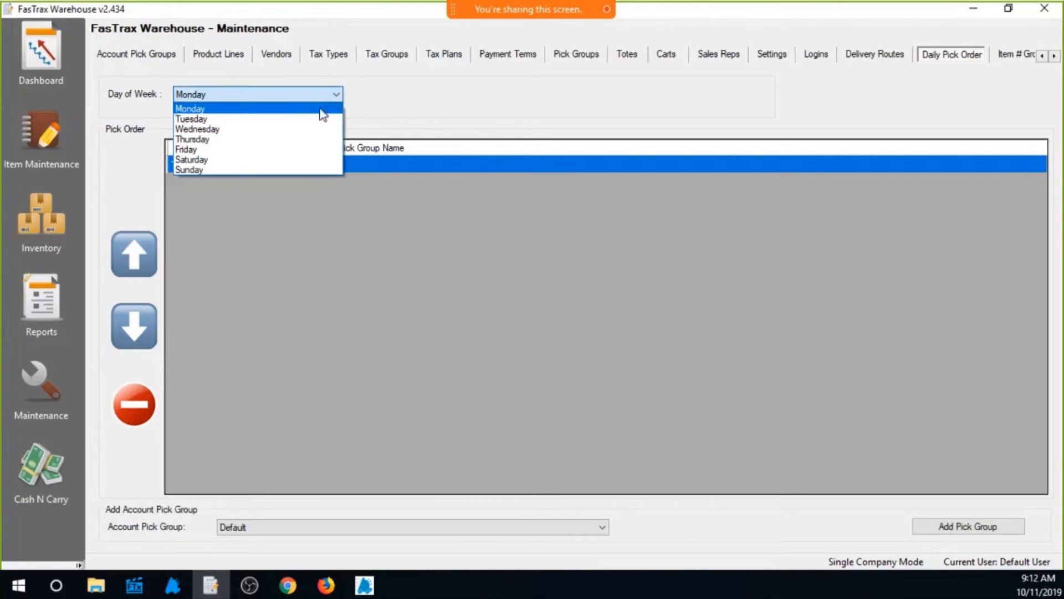
left_click(311, 120)
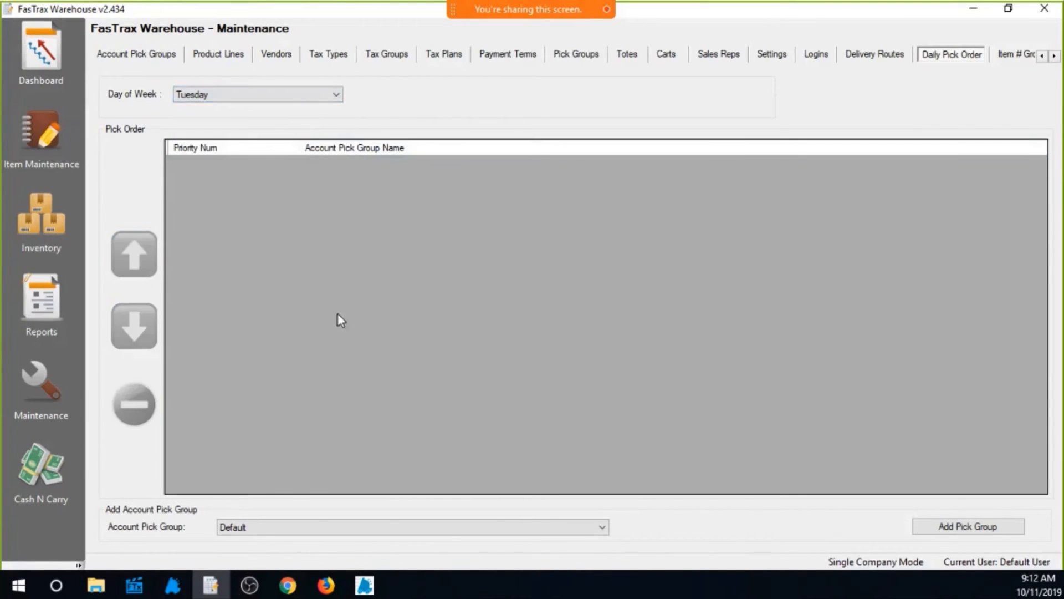
Add the Default account pick group to Tuesday's daily pick order.
left_click(990, 526)
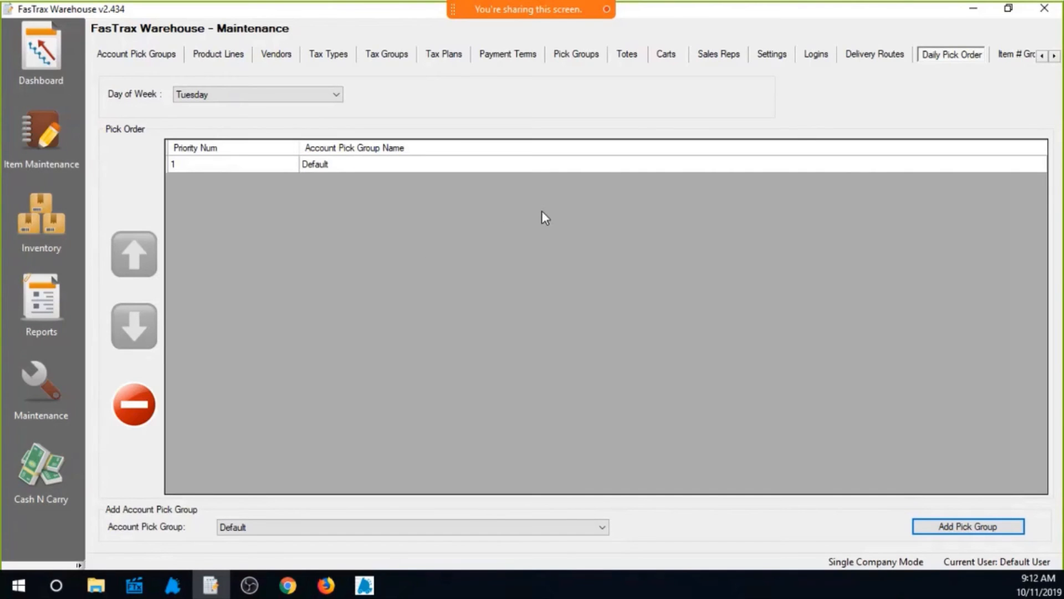
Review the existing pick groups, and open the Cigars product line for editing to examine its pick group options.
left_click(576, 55)
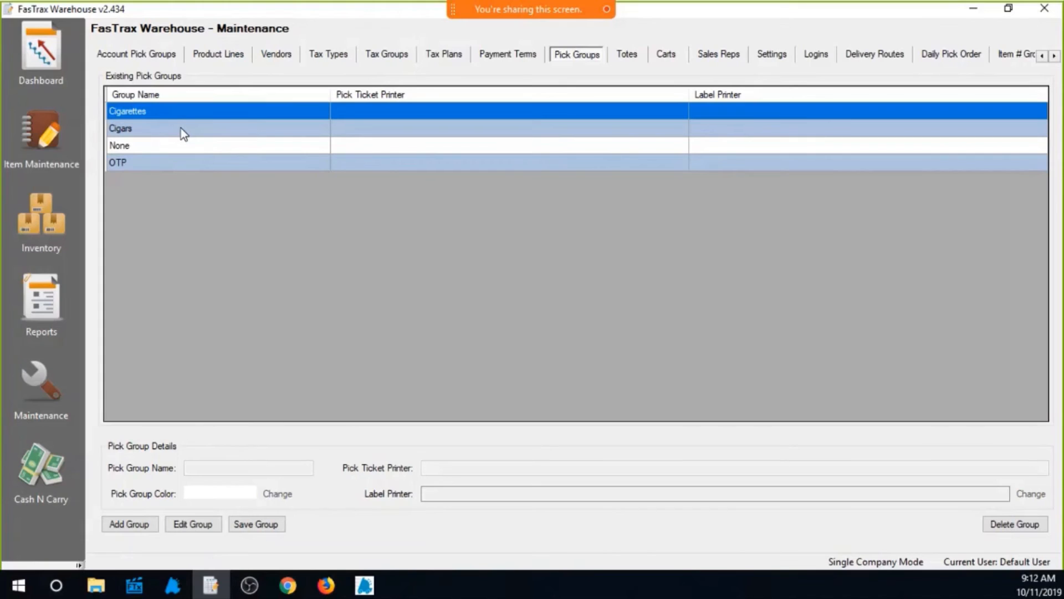
left_click(134, 132)
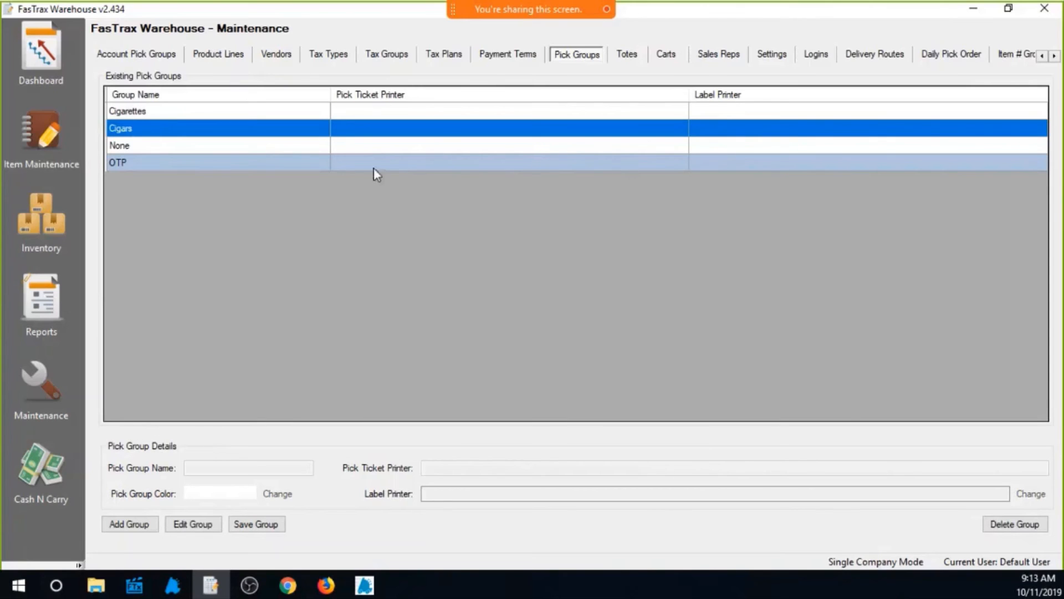
left_click(222, 58)
left_click(226, 146)
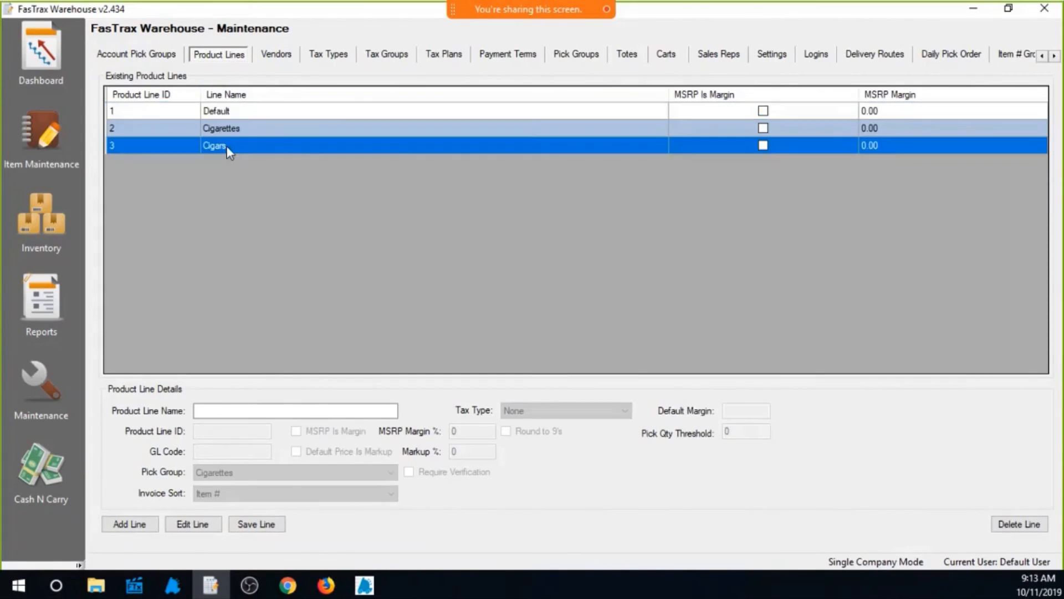
left_click(210, 526)
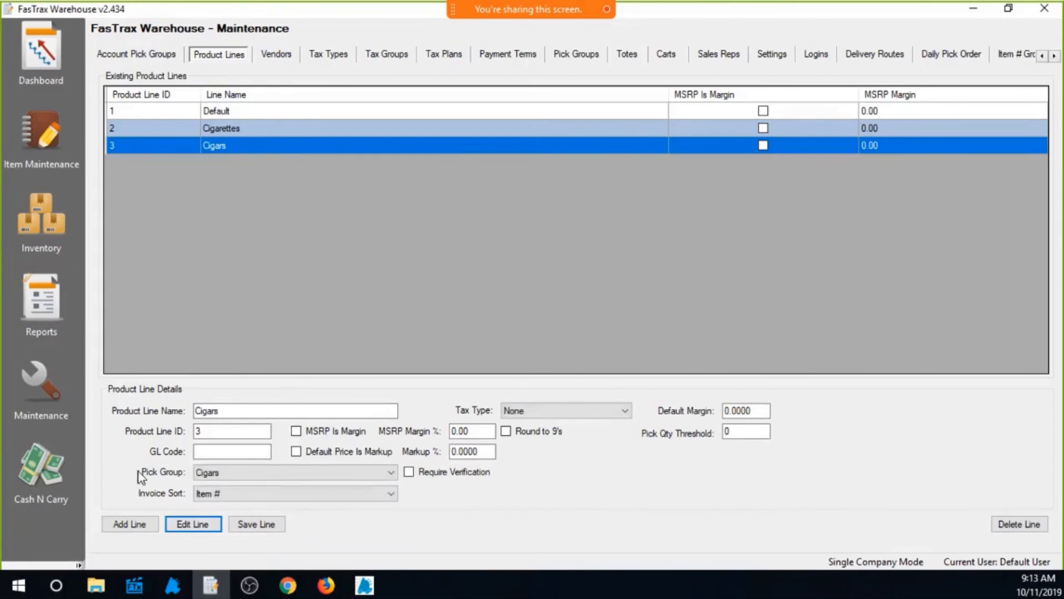
left_click(391, 473)
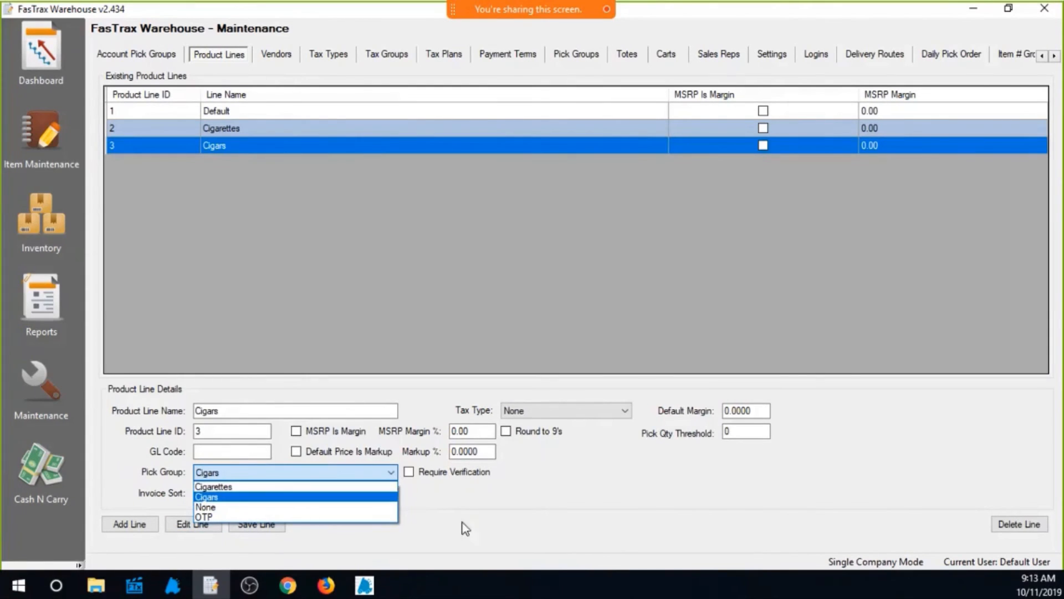
left_click(571, 528)
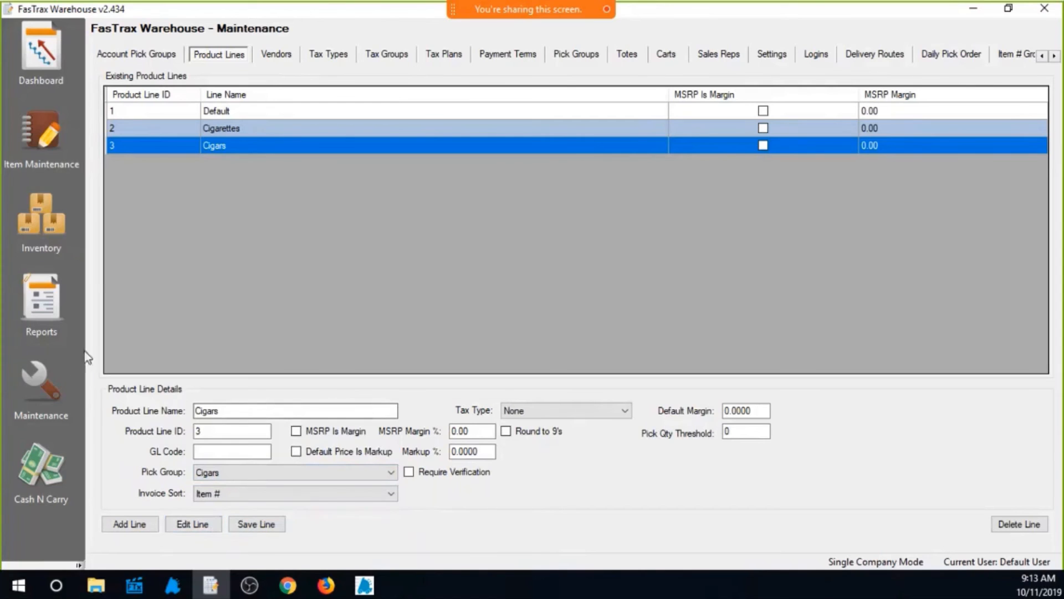
Show the order and invoice settings in the warehouse's general maintenance settings to review the Split EDI Orders By Pick Groups option.
left_click(44, 385)
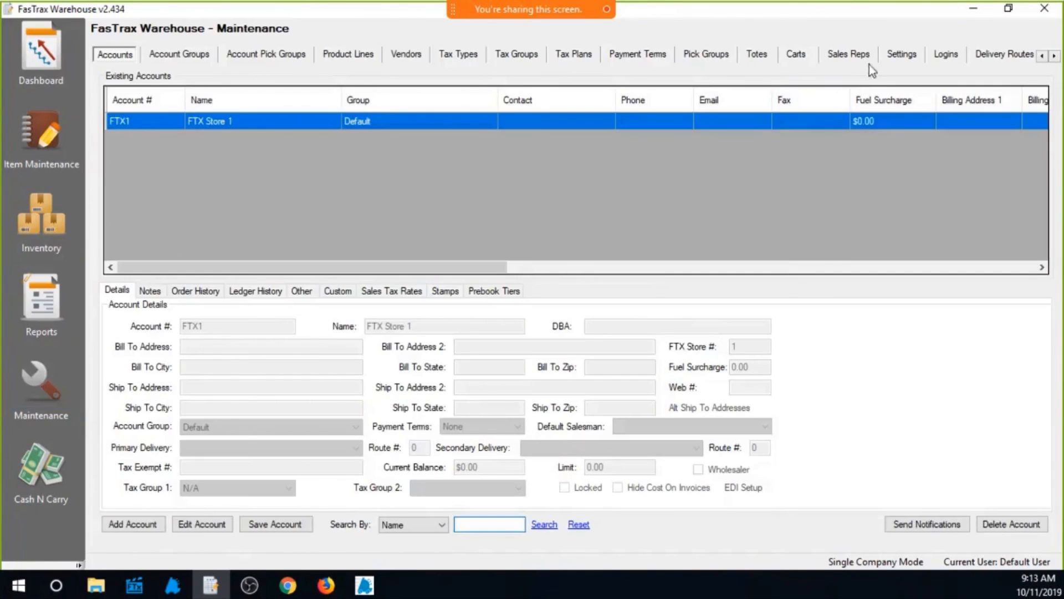
left_click(905, 56)
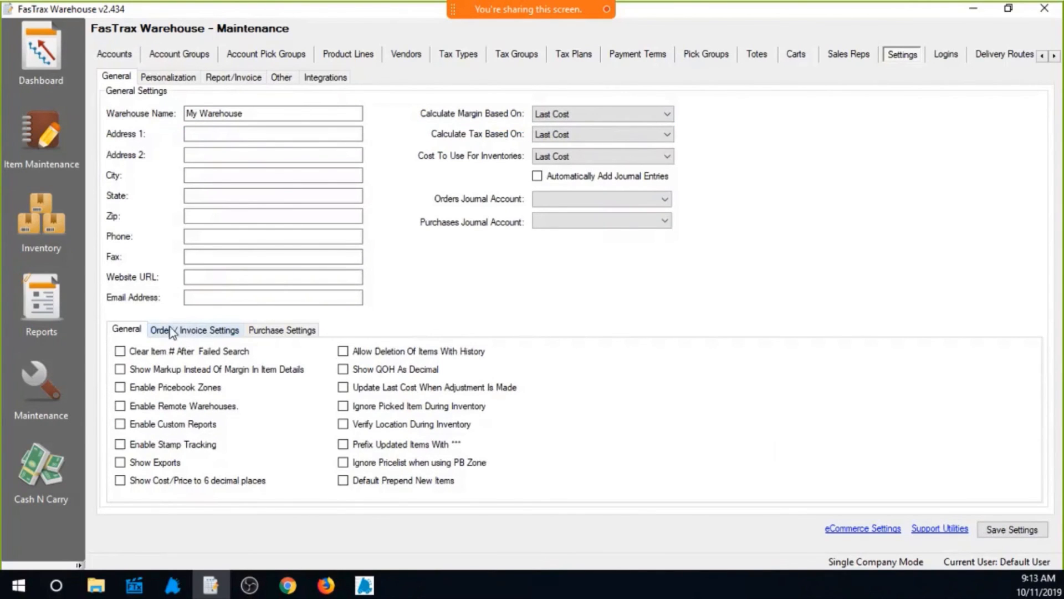
left_click(190, 333)
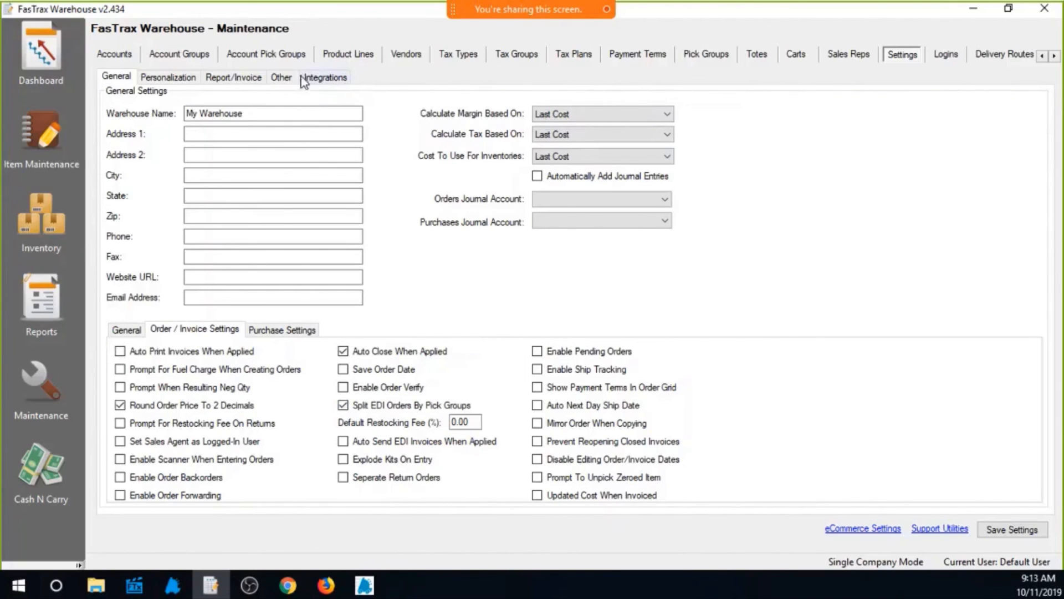
Review the existing account pick groups and the daily pick order for Monday.
left_click(270, 55)
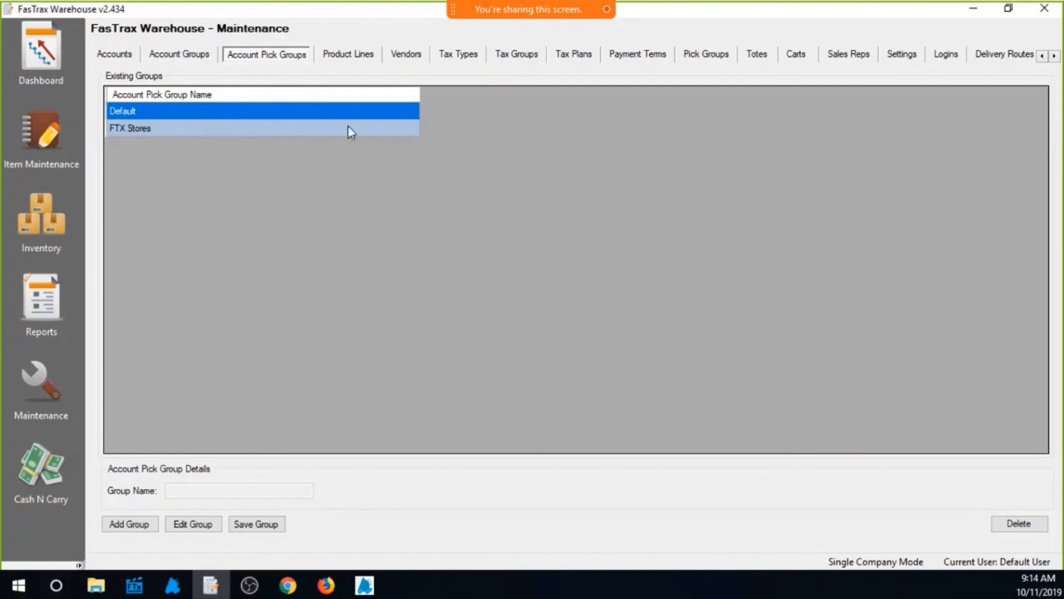
left_click(1054, 56)
left_click(1054, 56)
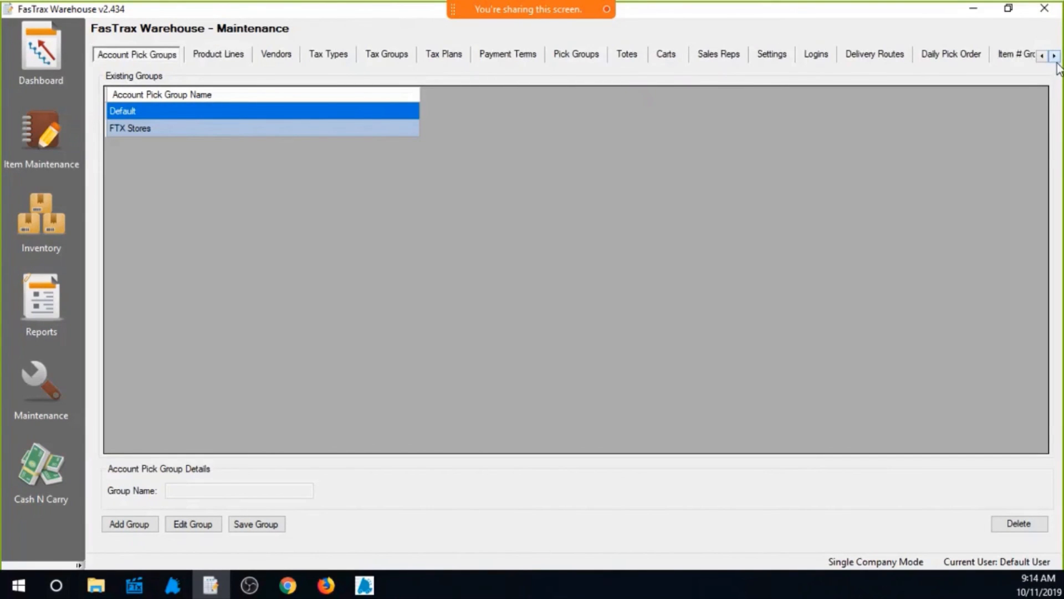
left_click(964, 55)
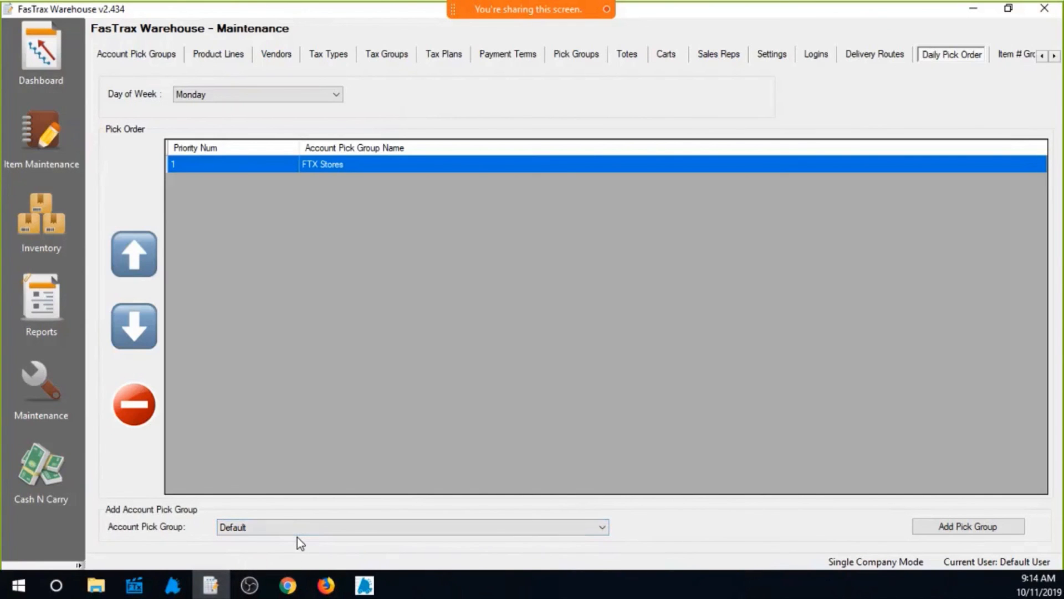
Switch to the FasTrax Solutions website in Chrome, open the FTX Lifeline page and examine its product support and webinar options.
left_click(972, 11)
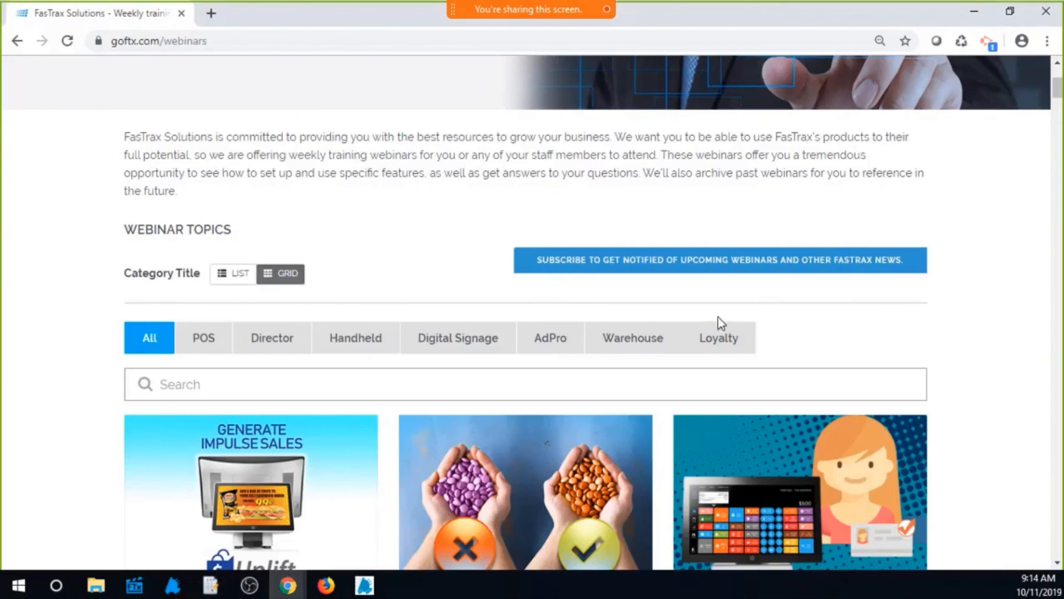
scroll(654, 313, "up", 5)
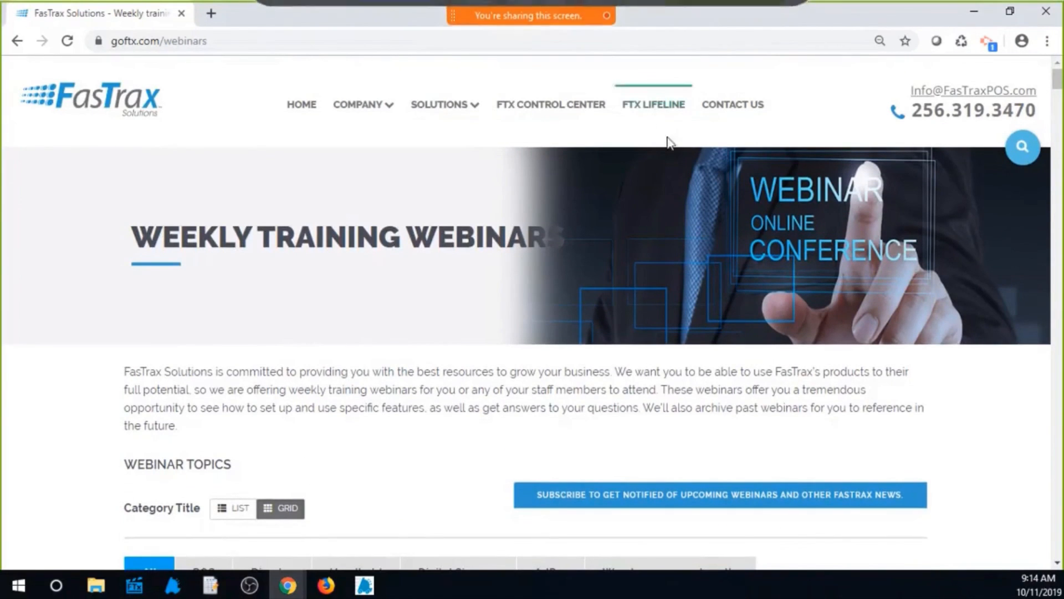
left_click(652, 105)
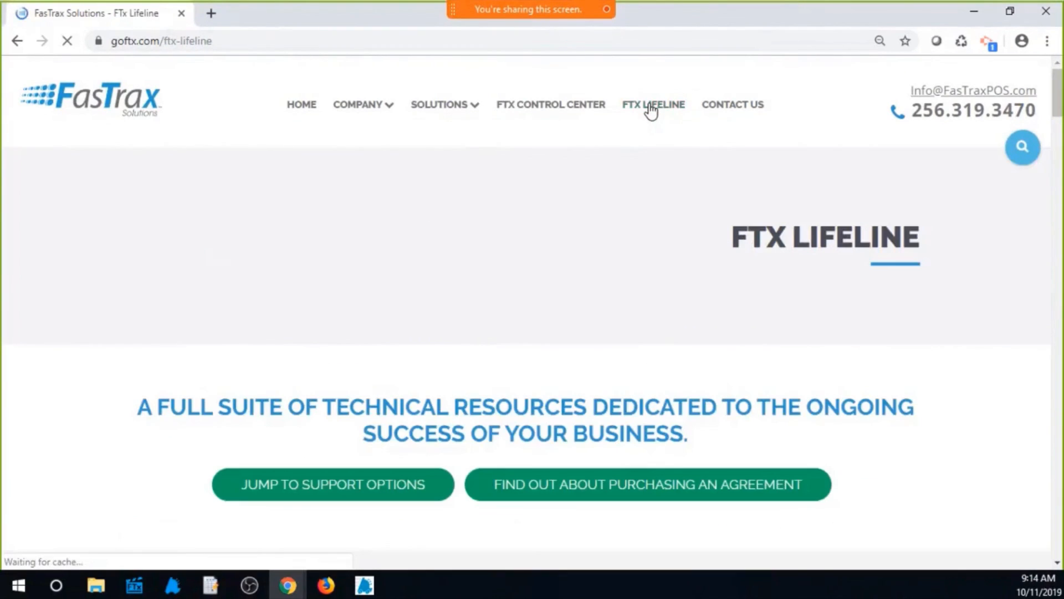
scroll(578, 297, "down", 6)
scroll(578, 299, "down", 15)
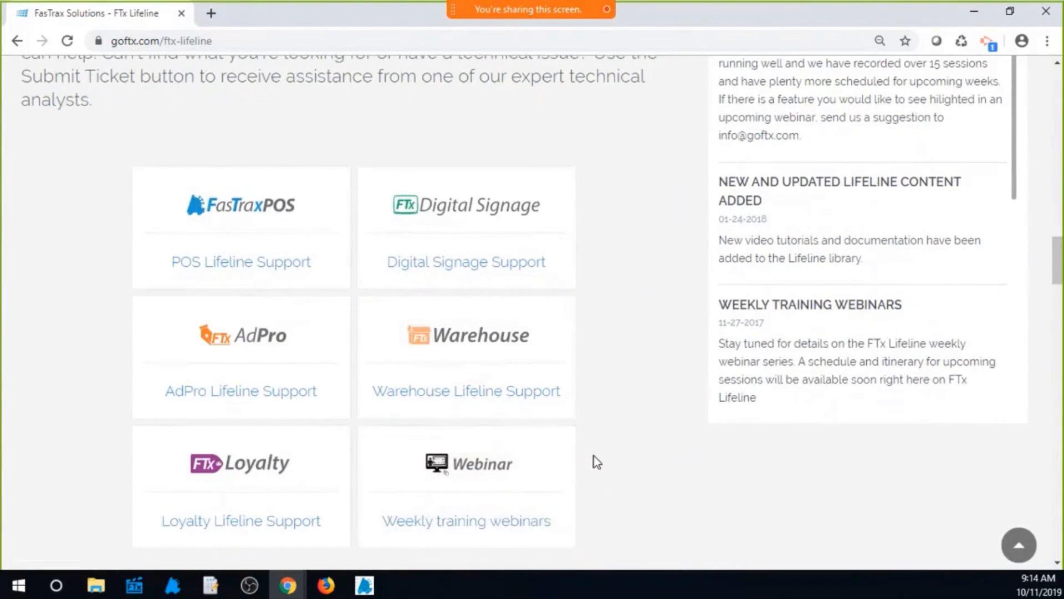
mouse_move(453, 354)
scroll(626, 287, "up", 2)
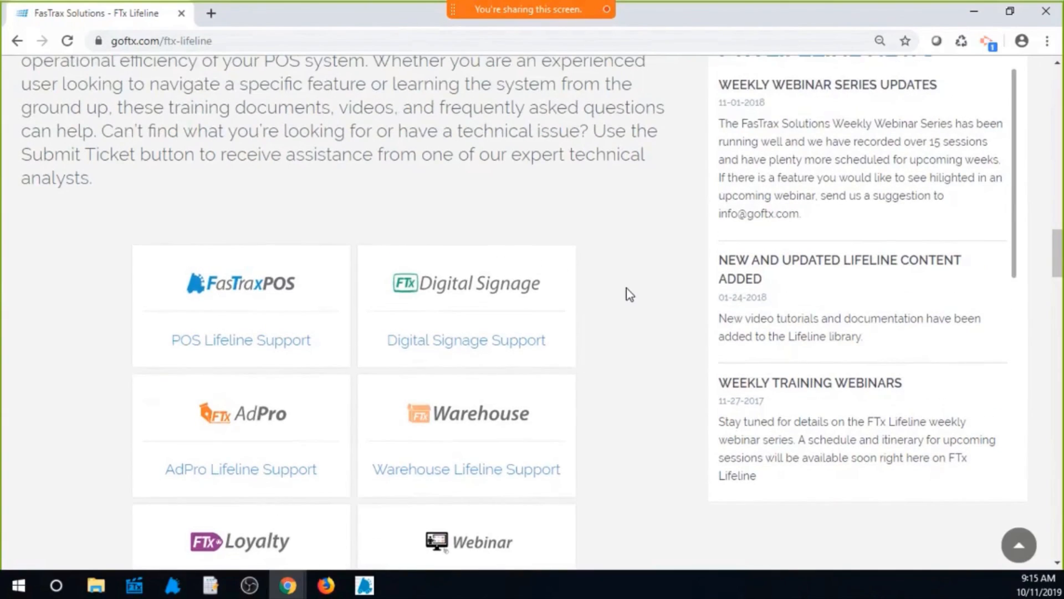